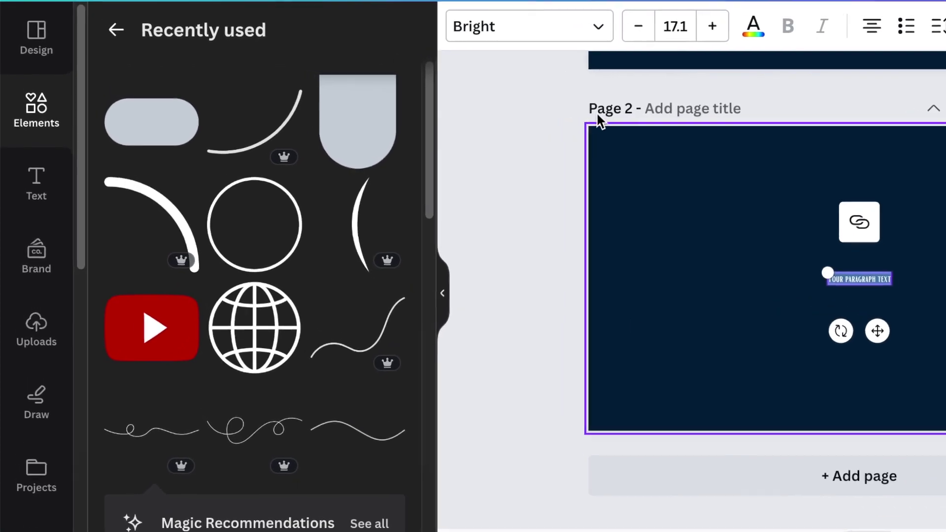
- Change the font of the placeholder text on page 2 to Play
{"action": "left_click", "coordinate": [595, 28]}
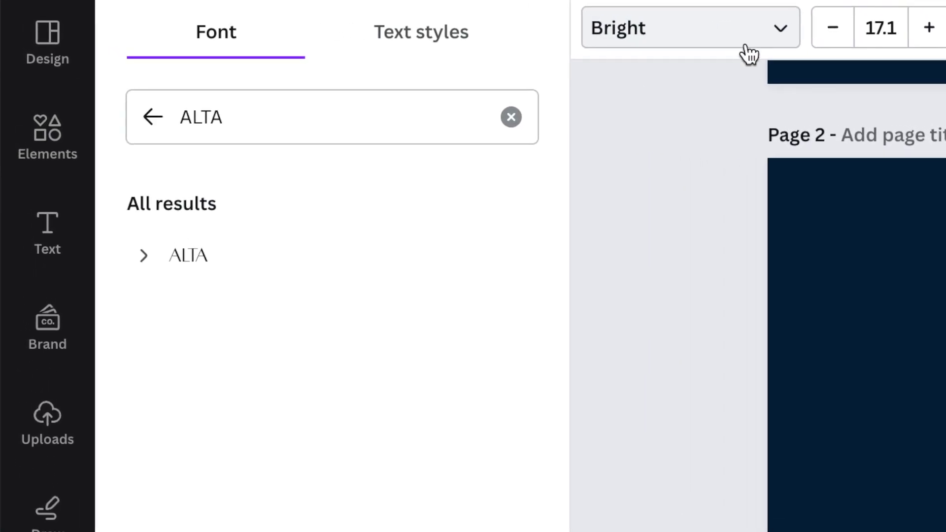
{"action": "left_click", "coordinate": [510, 117]}
{"action": "type", "text": "PLAY"}
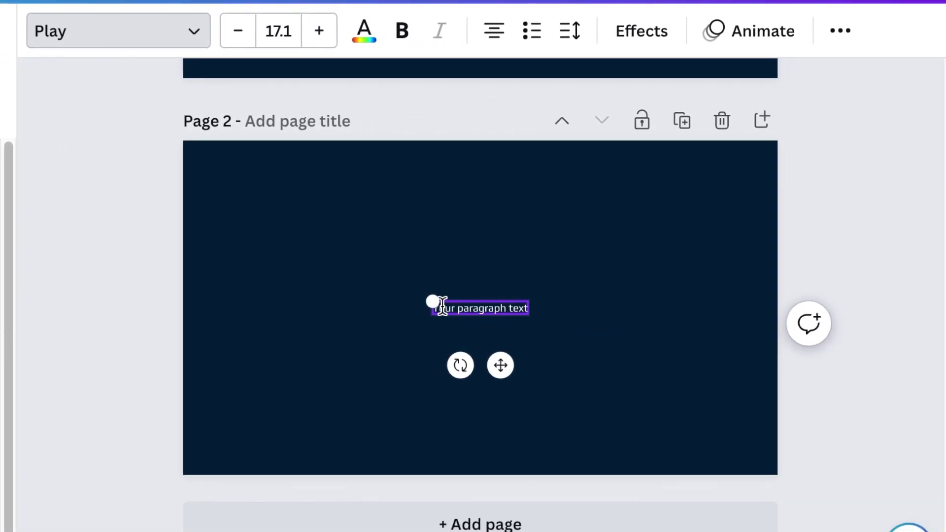
- Replace the placeholder text with "ASI" and enlarge it on the page
{"action": "left_click", "coordinate": [439, 308]}
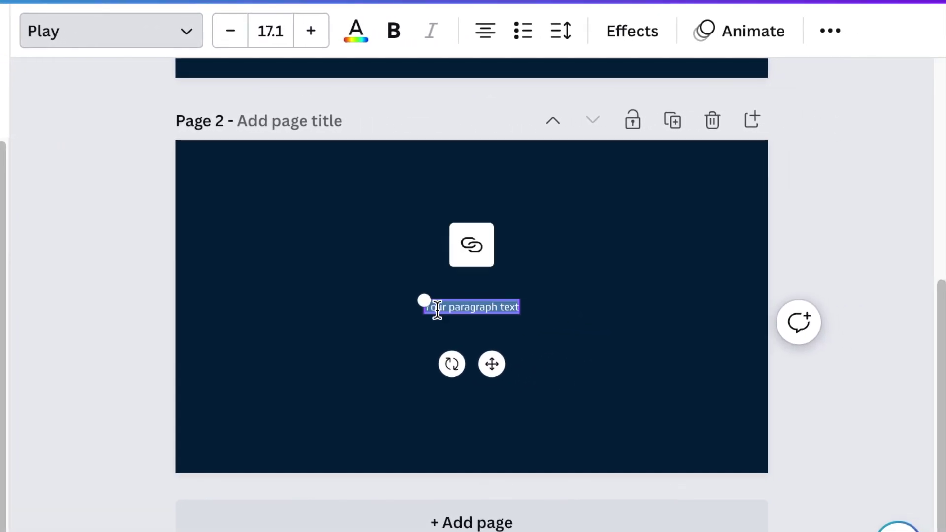
{"action": "type", "text": "a"}
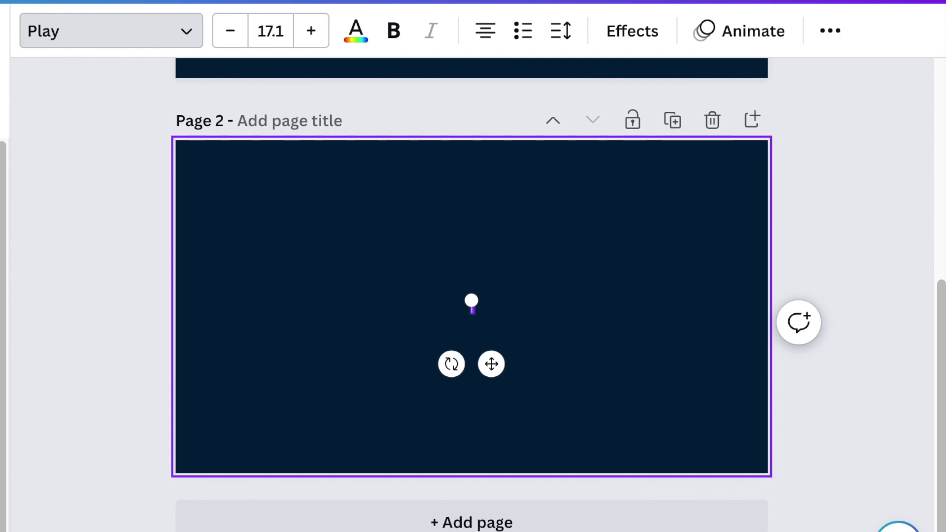
{"action": "left_click_drag", "start_coordinate": [463, 300], "coordinate": [217, 212]}
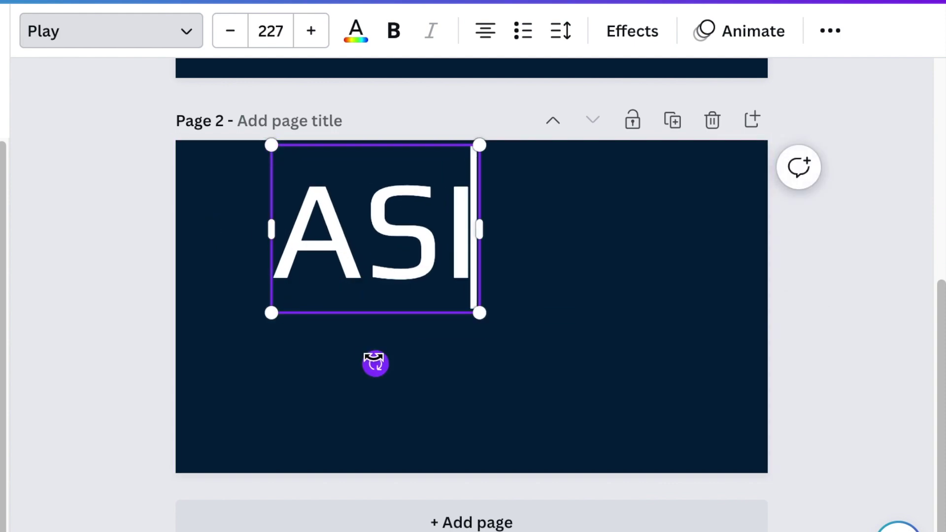
- Set the ASI text to size 300 in orange and rotate it so it reads vertically upward
{"action": "left_click", "coordinate": [260, 37]}
{"action": "type", "text": "300"}
{"action": "key", "text": "Return"}
{"action": "left_click_drag", "start_coordinate": [395, 456], "coordinate": [503, 266]}
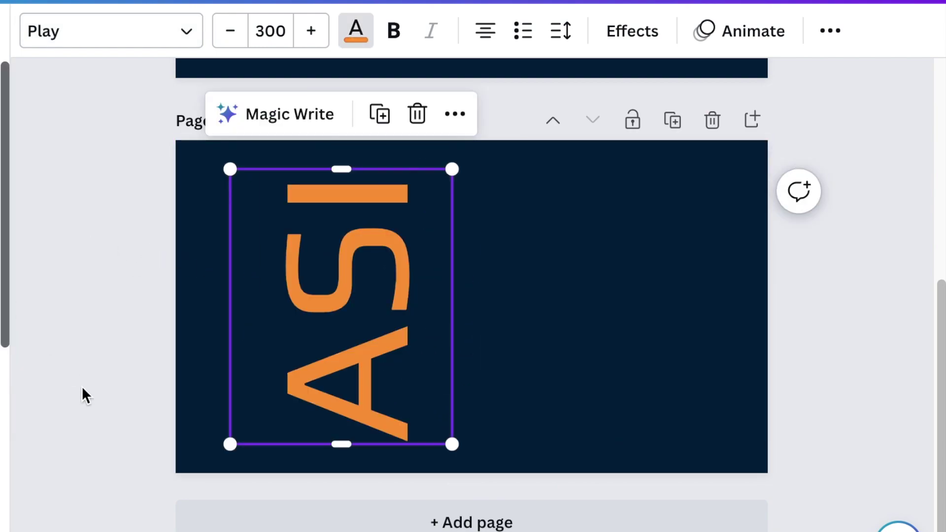
{"action": "left_click", "coordinate": [82, 386]}
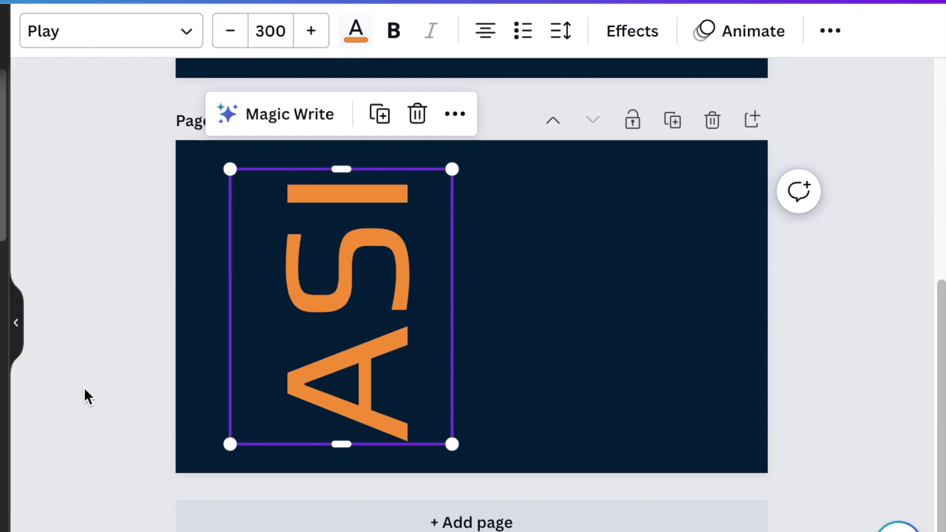
- Duplicate the vertical ASI text and place the copy level with the original on its right side
{"action": "left_click", "coordinate": [196, 394]}
{"action": "left_click", "coordinate": [283, 383]}
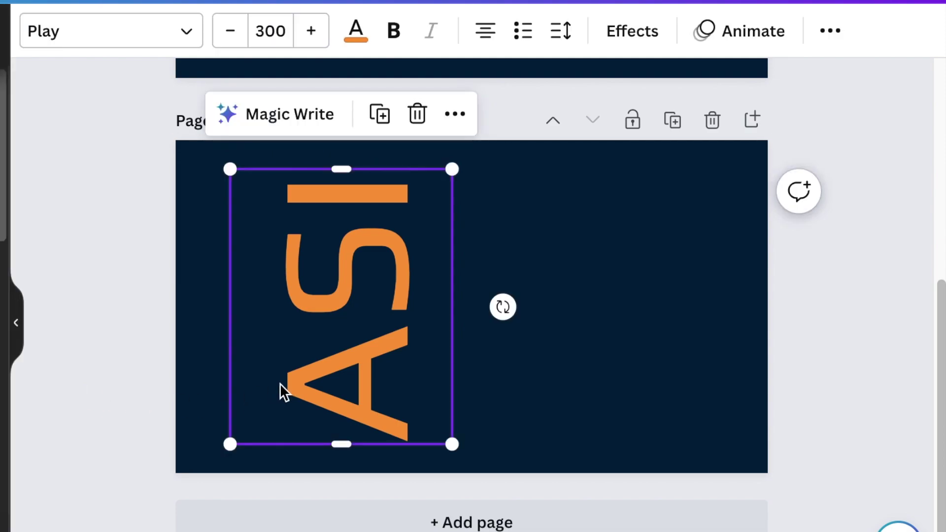
{"action": "left_click", "coordinate": [425, 119]}
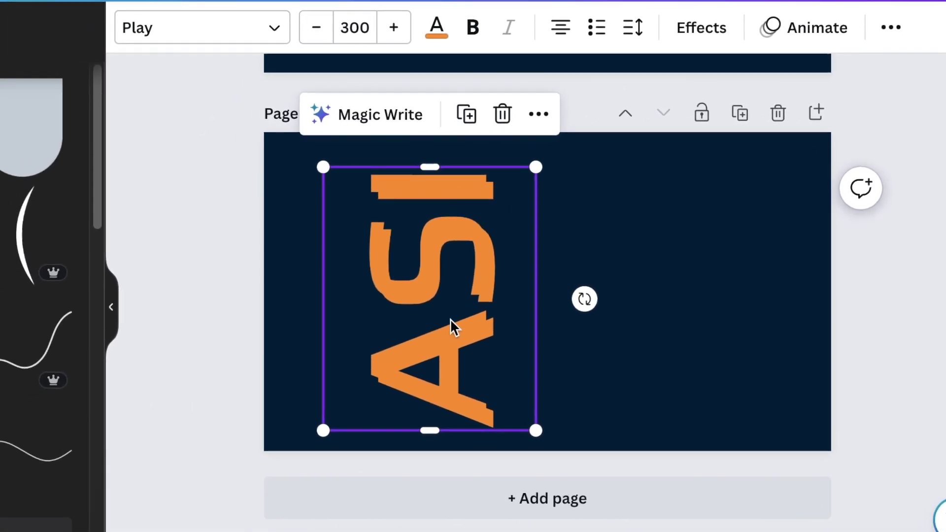
{"action": "left_click_drag", "start_coordinate": [414, 336], "coordinate": [607, 322]}
{"action": "left_click_drag", "start_coordinate": [732, 294], "coordinate": [748, 295]}
{"action": "left_click_drag", "start_coordinate": [851, 271], "coordinate": [851, 272]}
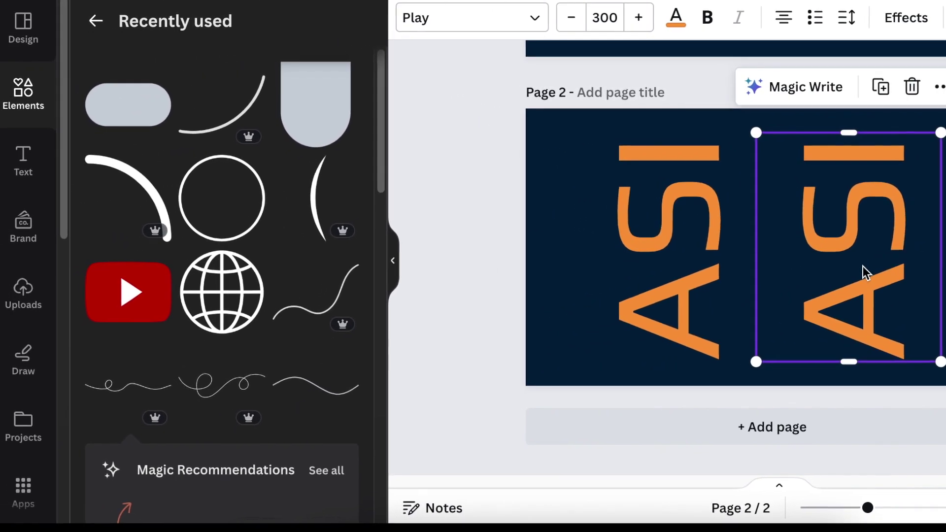
- Apply the Hollow text effect to the copied ASI text, keeping the original solid
{"action": "left_click", "coordinate": [893, 18]}
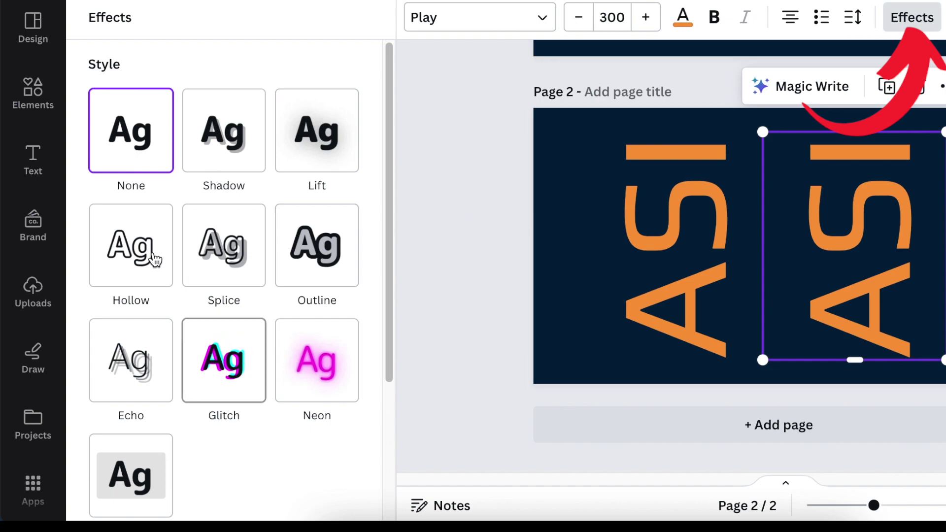
{"action": "left_click", "coordinate": [137, 256]}
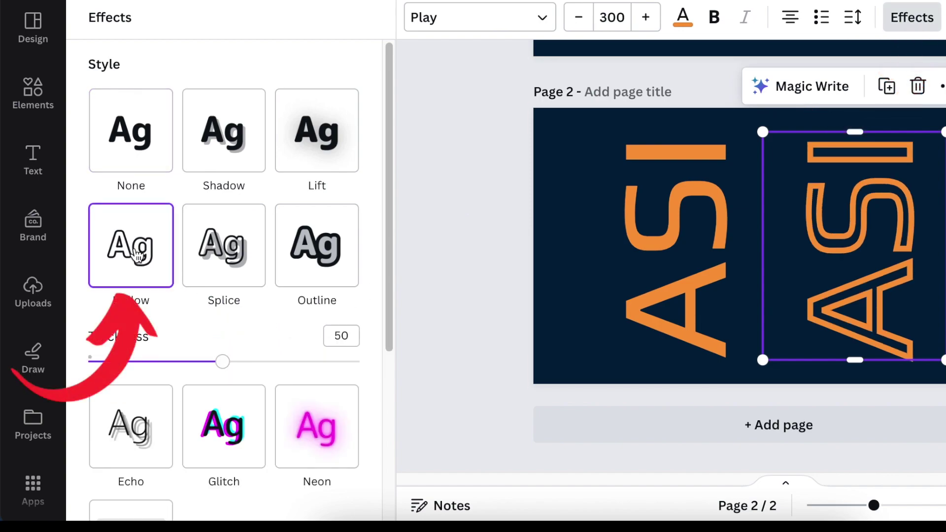
{"action": "left_click", "coordinate": [704, 291]}
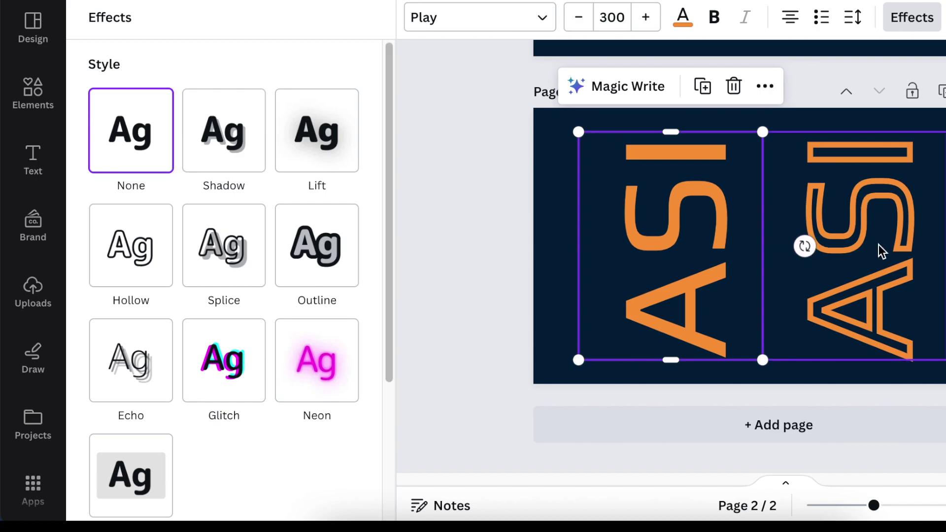
{"action": "left_click", "coordinate": [882, 266]}
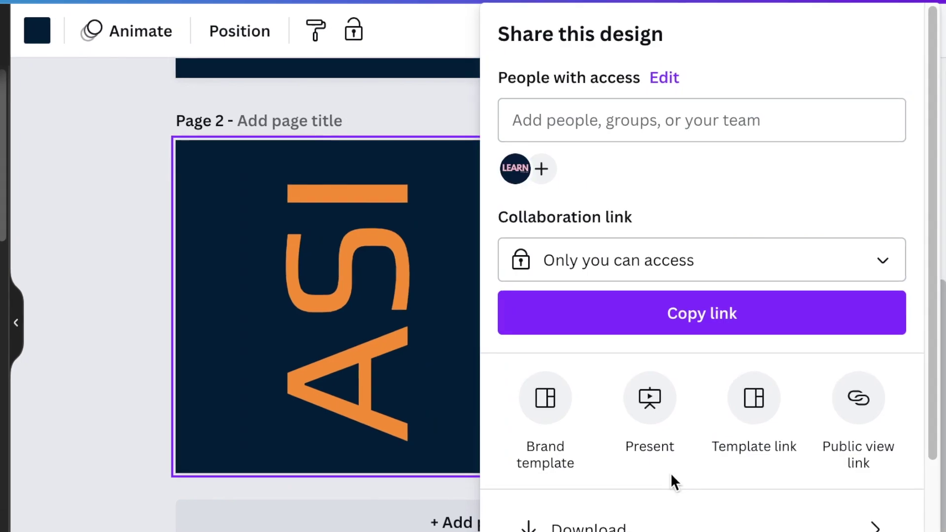
- Download only page 2 as a PNG with a transparent background and no file compression
{"action": "left_click", "coordinate": [616, 518]}
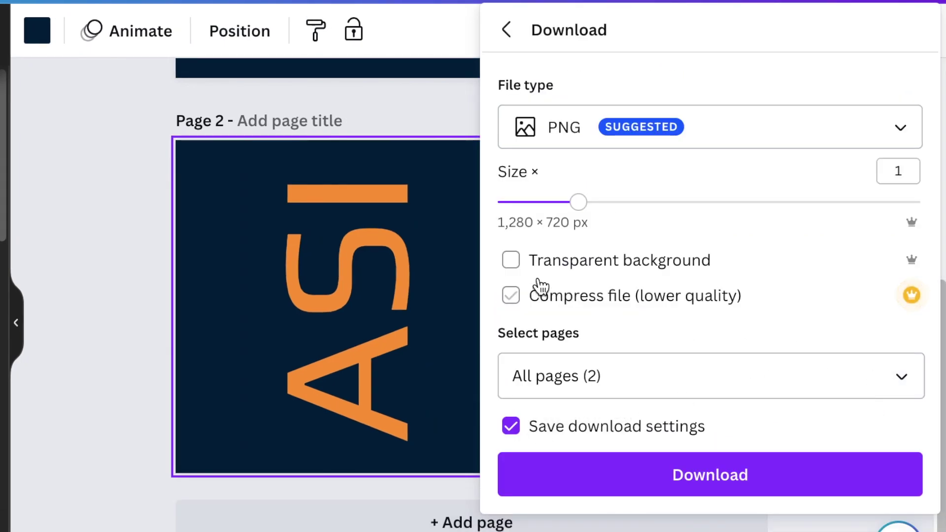
{"action": "left_click", "coordinate": [903, 378]}
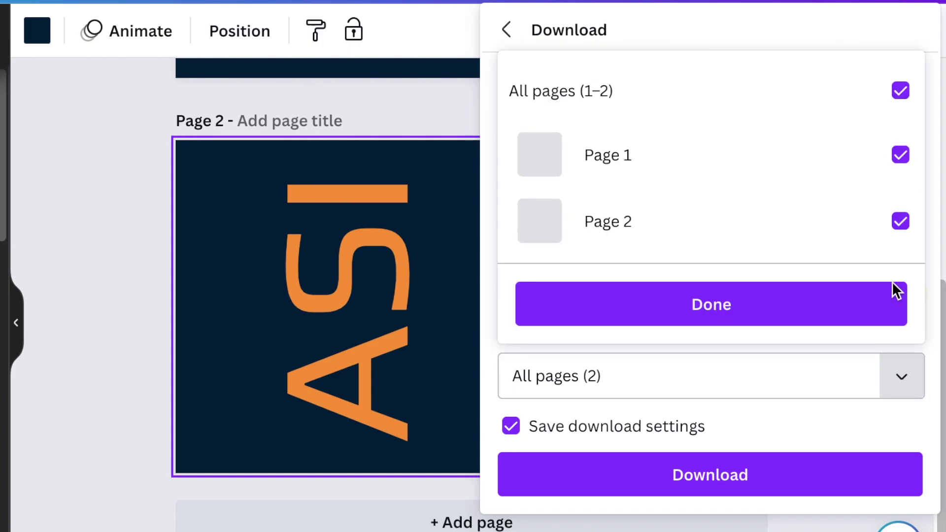
{"action": "left_click", "coordinate": [900, 111]}
{"action": "left_click", "coordinate": [899, 222]}
{"action": "left_click", "coordinate": [711, 304]}
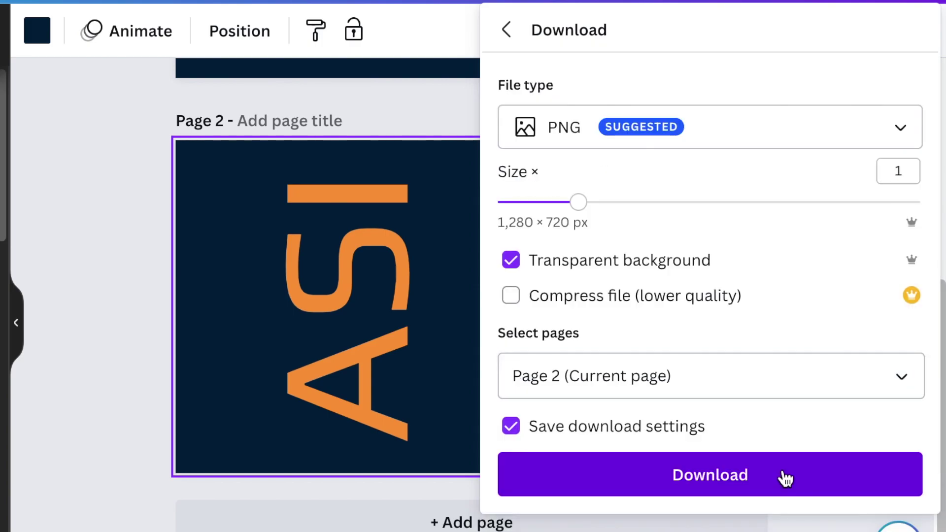
{"action": "left_click", "coordinate": [782, 474]}
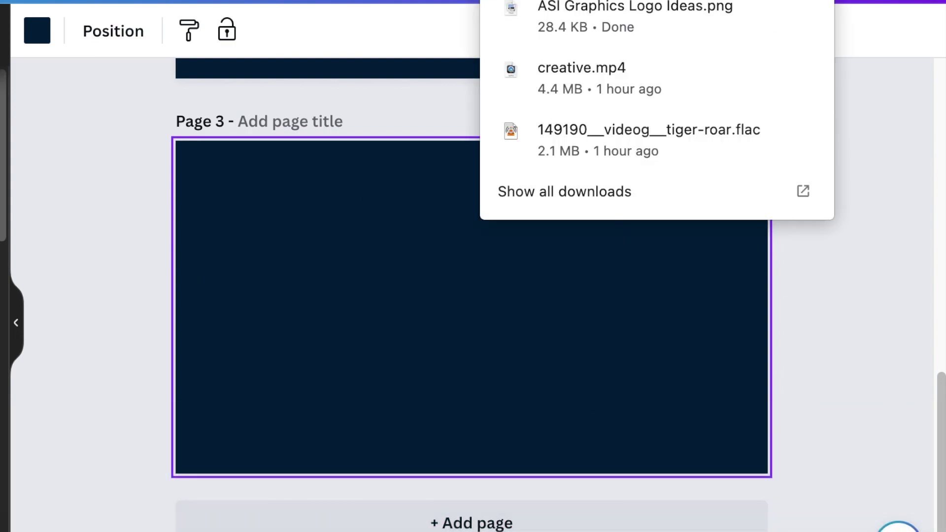
- Place the downloaded ASI Graphics Logo Ideas.png on page 3, enlarge it to about 1,068 × 601 and centre it
{"action": "left_click_drag", "start_coordinate": [627, 17], "coordinate": [475, 402]}
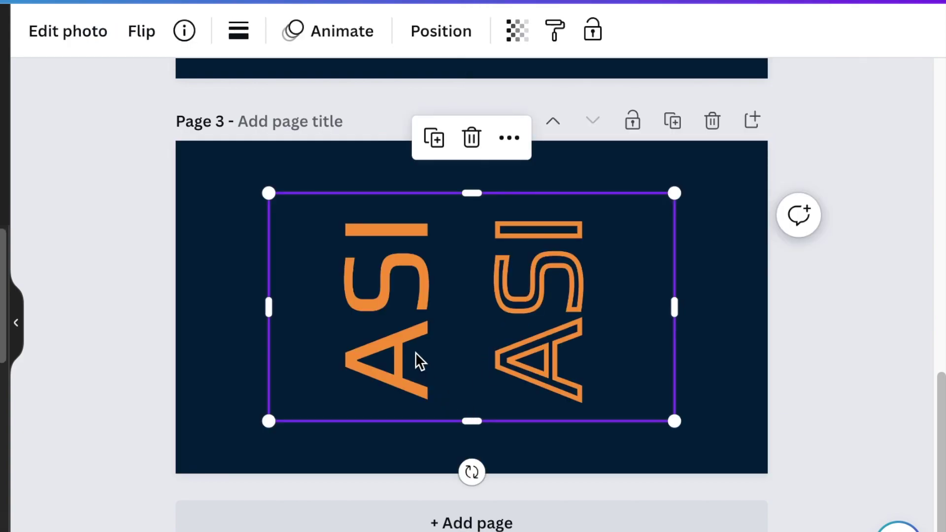
{"action": "left_click_drag", "start_coordinate": [274, 383], "coordinate": [390, 389]}
{"action": "left_click_drag", "start_coordinate": [624, 204], "coordinate": [718, 166]}
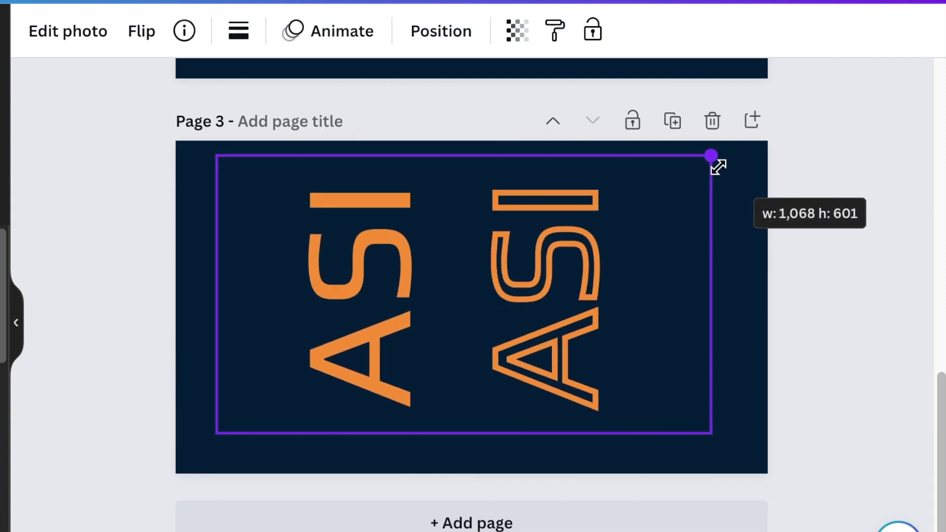
{"action": "mouse_move", "coordinate": [660, 346]}
{"action": "left_mouse_down"}
{"action": "mouse_move", "coordinate": [680, 352]}
{"action": "mouse_move", "coordinate": [671, 351]}
{"action": "left_mouse_up"}
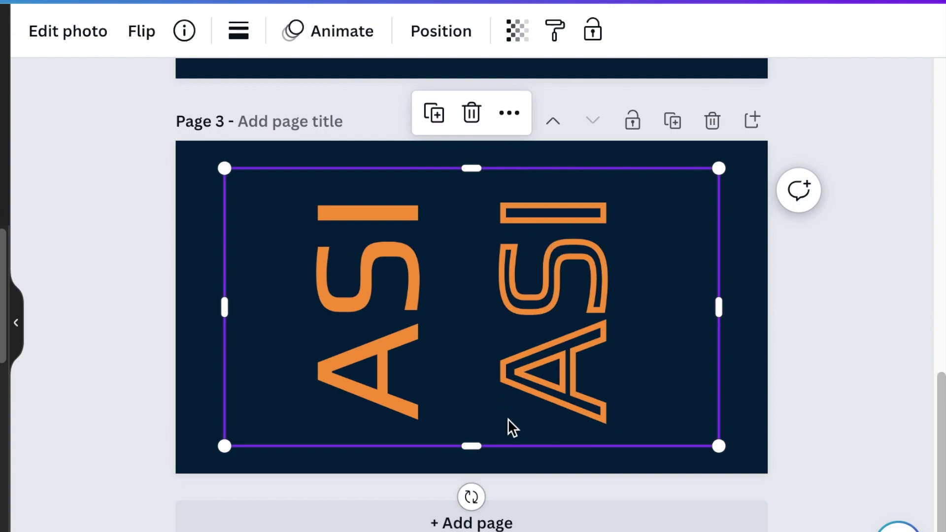
- Duplicate the ASI image and move the copy partly off the right edge of page 3
{"action": "left_click", "coordinate": [435, 113]}
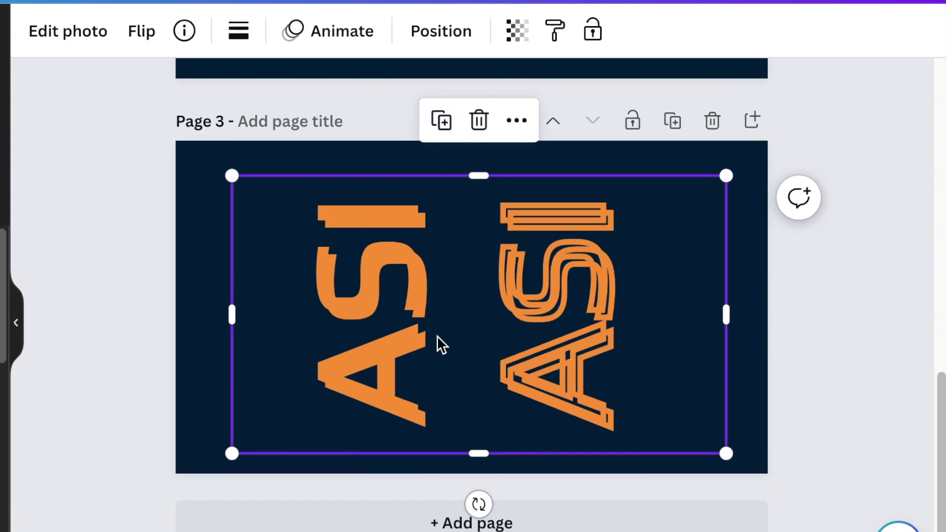
{"action": "left_click_drag", "start_coordinate": [437, 342], "coordinate": [851, 336]}
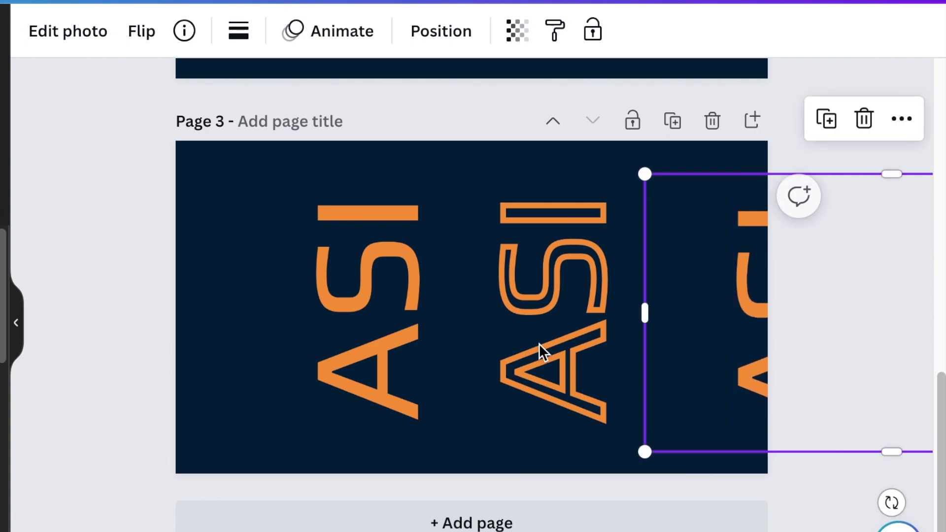
- Crop the original image so only the left part of the solid ASI lettering remains, without the empty left margin
{"action": "left_click", "coordinate": [460, 368]}
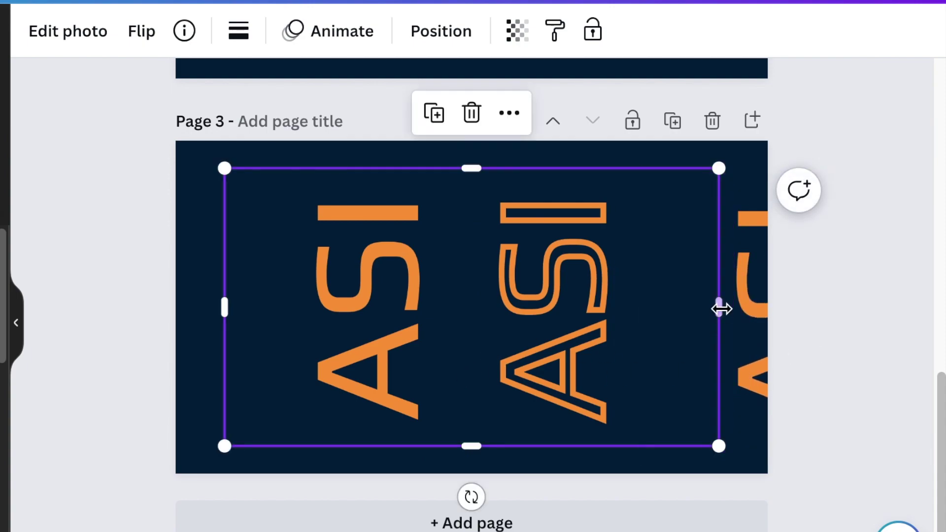
{"action": "left_click_drag", "start_coordinate": [723, 306], "coordinate": [405, 304]}
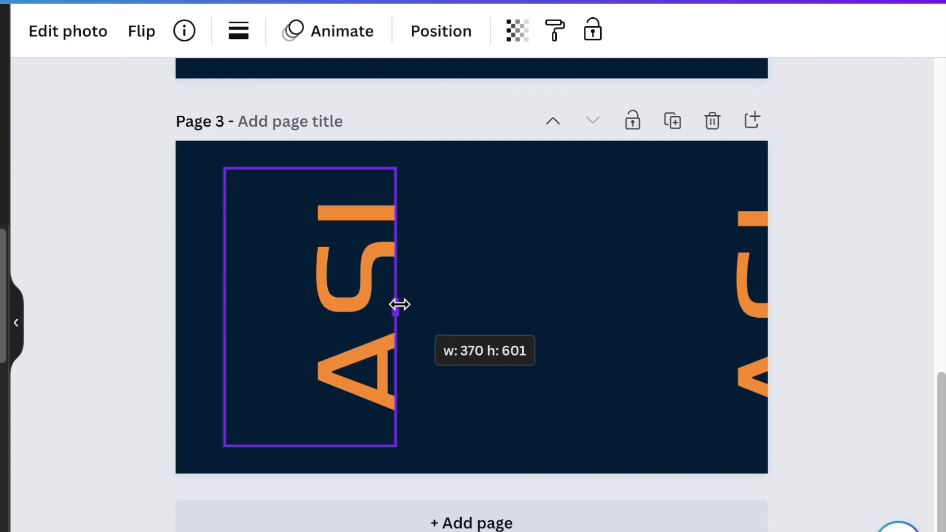
{"action": "left_click_drag", "start_coordinate": [399, 305], "coordinate": [386, 305]}
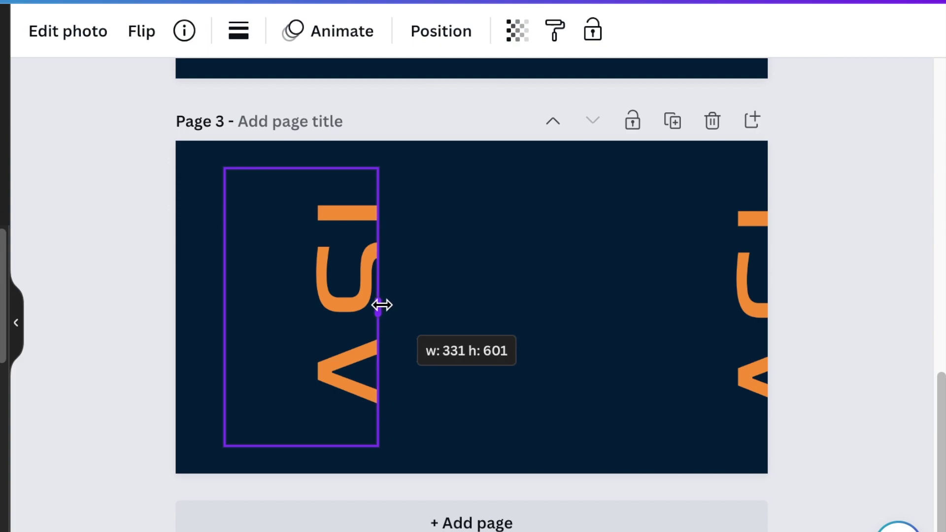
{"action": "left_click_drag", "start_coordinate": [385, 305], "coordinate": [389, 305]}
{"action": "left_click_drag", "start_coordinate": [382, 305], "coordinate": [381, 305]}
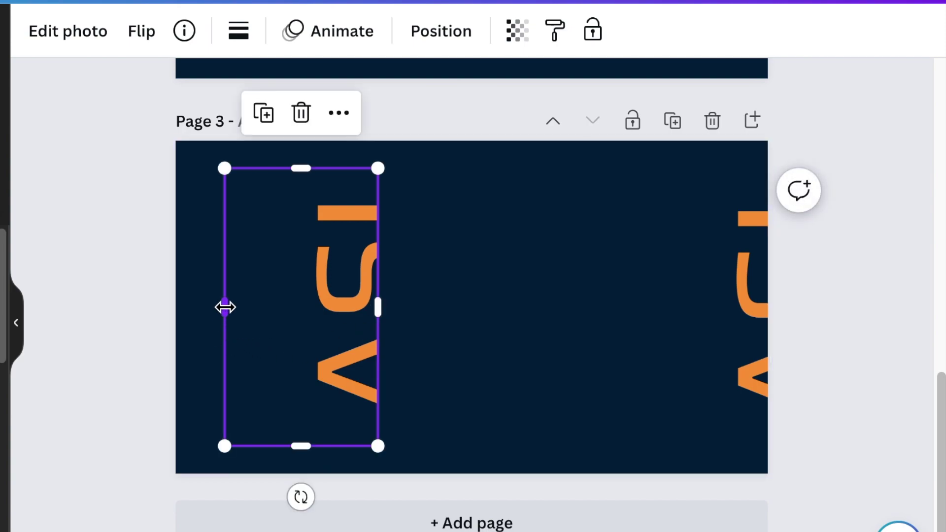
{"action": "left_click_drag", "start_coordinate": [224, 306], "coordinate": [309, 318]}
{"action": "left_click", "coordinate": [418, 460]}
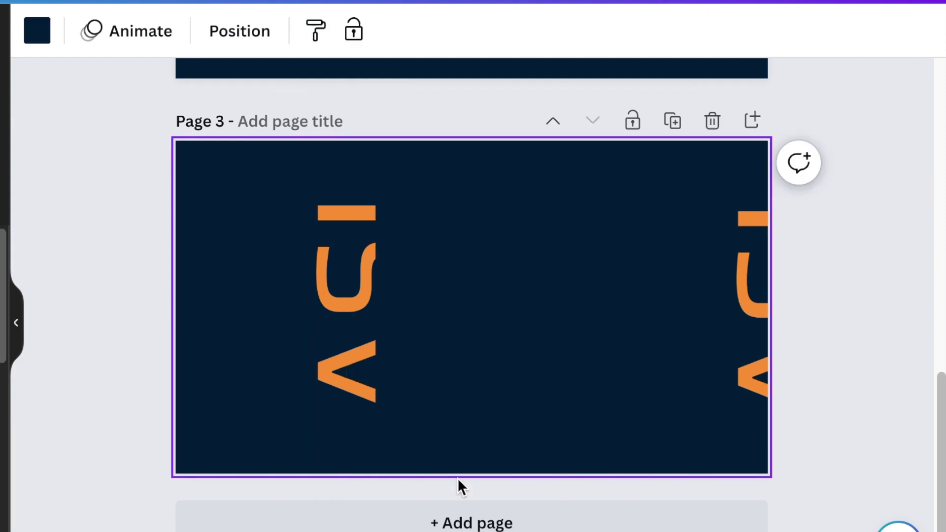
- Crop the duplicate image tightly to the right part of the hollow ASI lettering and place it beside the solid part
{"action": "left_click_drag", "start_coordinate": [743, 395], "coordinate": [391, 385]}
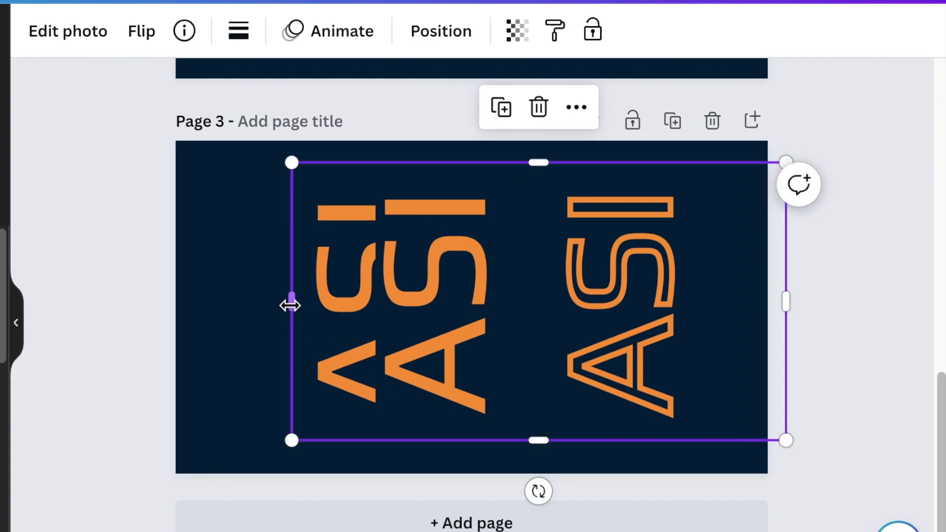
{"action": "left_click_drag", "start_coordinate": [296, 304], "coordinate": [637, 319]}
{"action": "left_click_drag", "start_coordinate": [706, 354], "coordinate": [507, 350]}
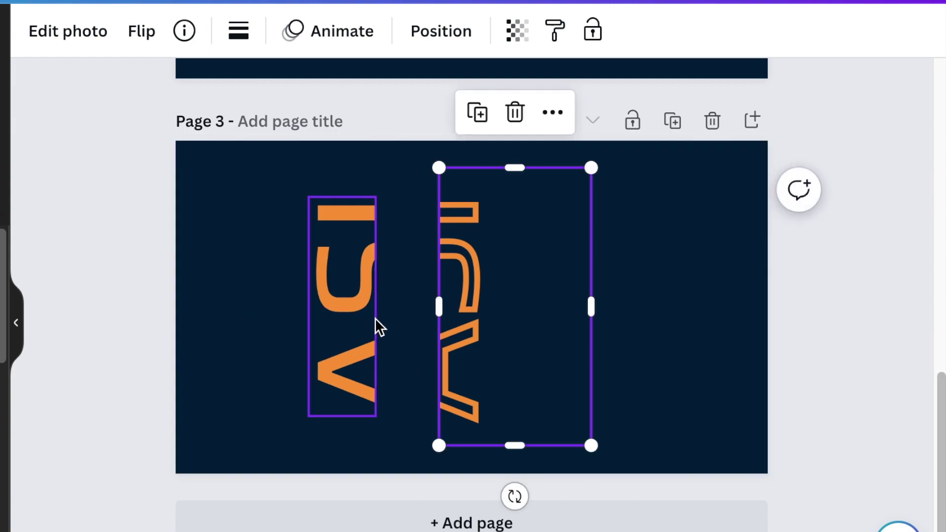
{"action": "left_click_drag", "start_coordinate": [513, 177], "coordinate": [514, 197]}
{"action": "left_click_drag", "start_coordinate": [577, 321], "coordinate": [497, 321]}
{"action": "left_click_drag", "start_coordinate": [468, 443], "coordinate": [468, 429]}
- Move the solid and hollow lettering halves next to each other near the page centre, leaving a narrow gap
{"action": "left_click", "coordinate": [320, 300]}
{"action": "left_click_drag", "start_coordinate": [321, 300], "coordinate": [338, 302]}
{"action": "left_click", "coordinate": [456, 332]}
{"action": "mouse_move", "coordinate": [456, 332]}
{"action": "left_mouse_down"}
{"action": "mouse_move", "coordinate": [534, 331]}
{"action": "mouse_move", "coordinate": [466, 320]}
{"action": "left_mouse_up"}
{"action": "left_click", "coordinate": [595, 424]}
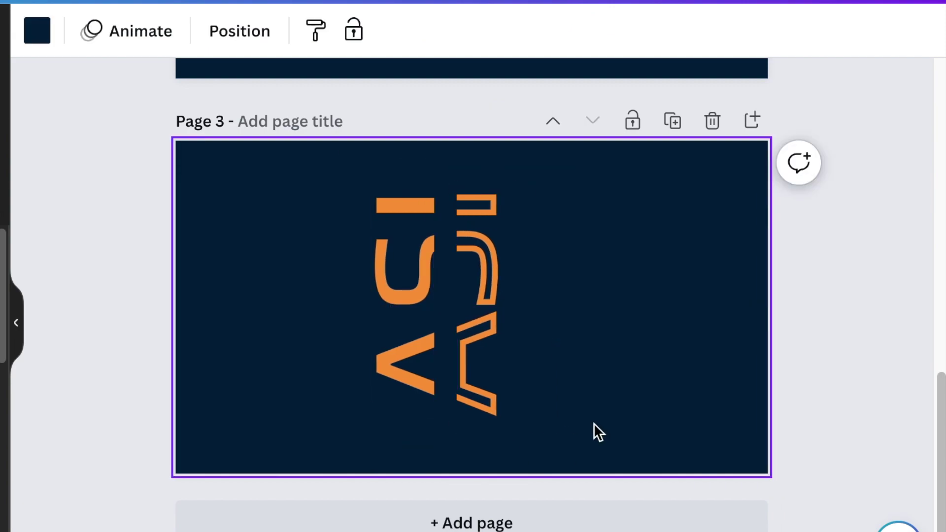
- Add an orange rectangle and resize it into a bar about 48 wide that fills the gap between the two lettering halves
{"action": "key", "text": "r"}
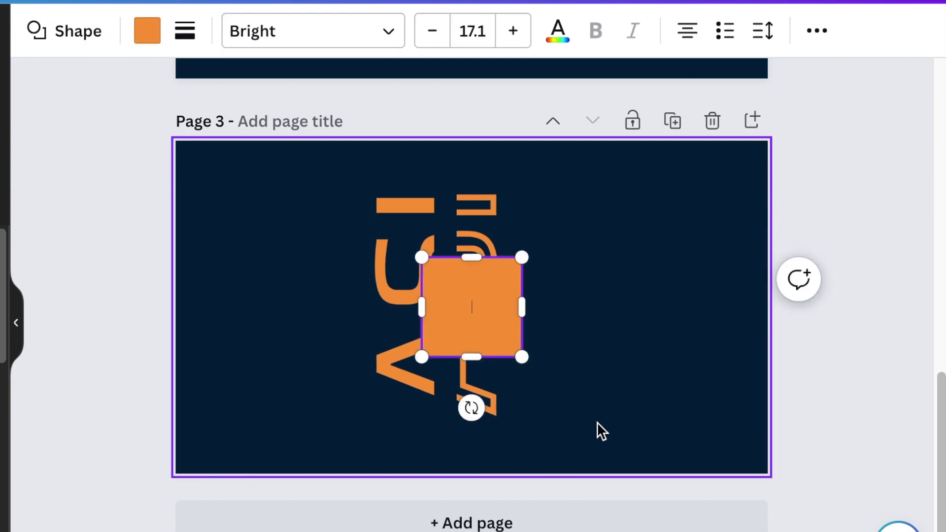
{"action": "key", "text": "Return"}
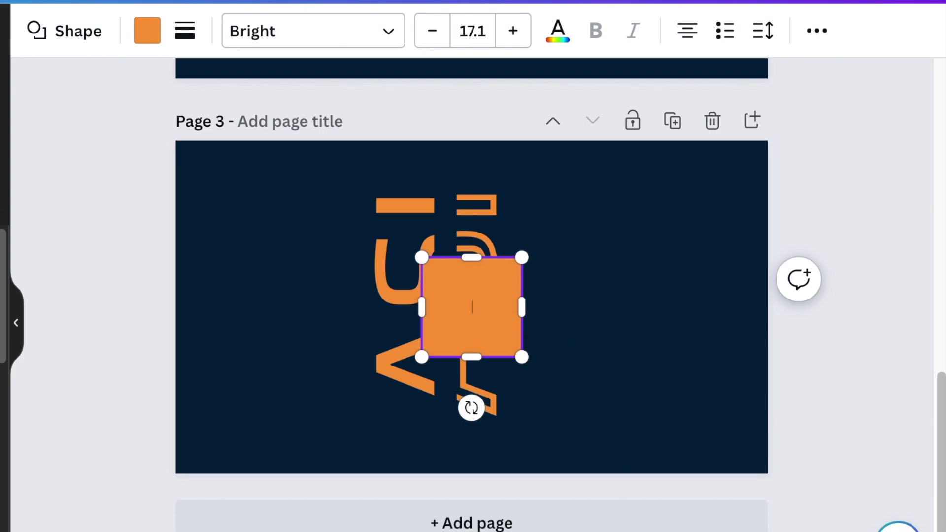
{"action": "scroll", "coordinate": [468, 266], "scroll_direction": "up", "scroll_amount": 5}
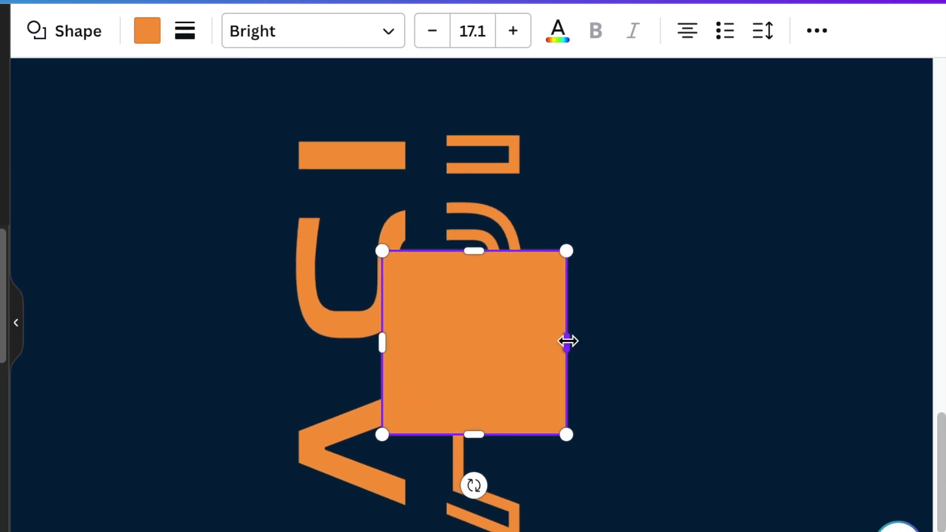
{"action": "left_click_drag", "start_coordinate": [568, 342], "coordinate": [451, 341]}
{"action": "left_click_drag", "start_coordinate": [383, 342], "coordinate": [405, 338]}
{"action": "left_click_drag", "start_coordinate": [428, 246], "coordinate": [423, 140]}
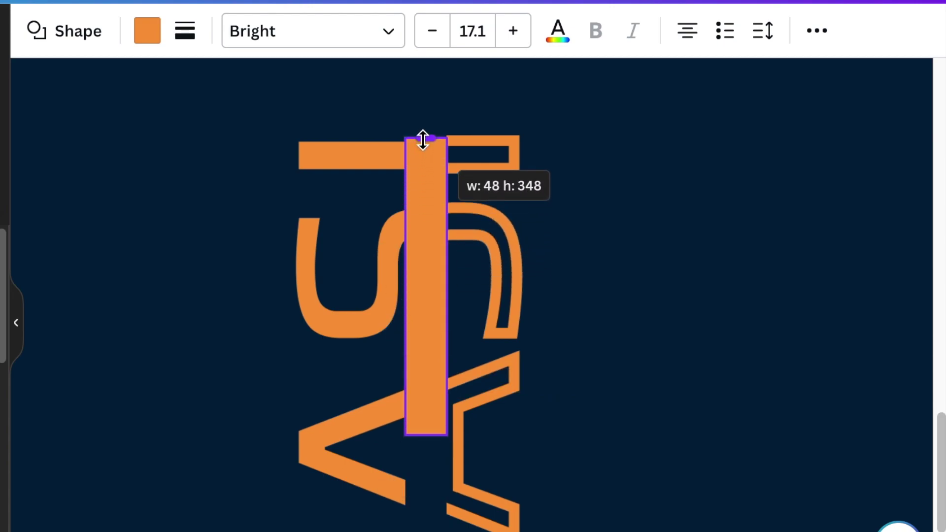
{"action": "left_click_drag", "start_coordinate": [423, 143], "coordinate": [423, 141]}
{"action": "left_click_drag", "start_coordinate": [425, 435], "coordinate": [423, 512]}
- Move the hollow lettering half flush against the bar and align its upper edge with the solid half
{"action": "left_click", "coordinate": [513, 207]}
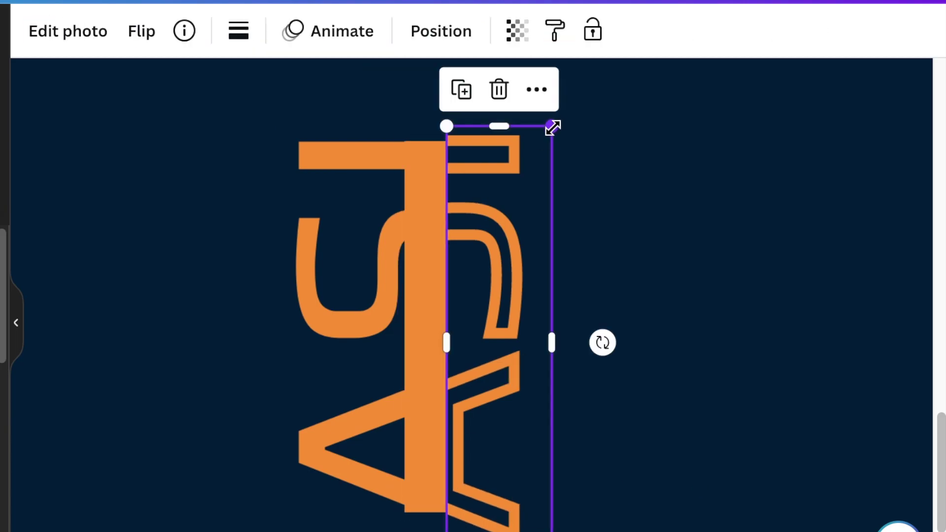
{"action": "scroll", "coordinate": [468, 258], "scroll_direction": "up", "scroll_amount": 5}
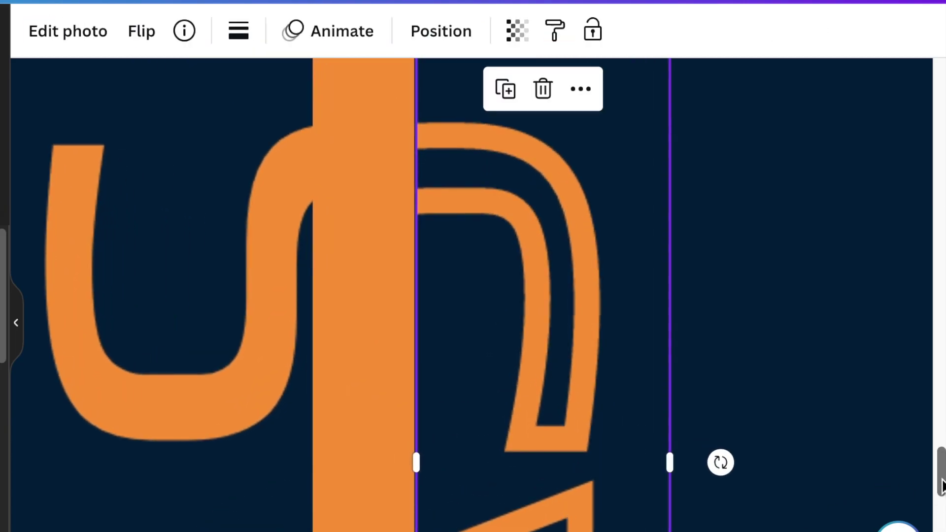
{"action": "left_click_drag", "start_coordinate": [942, 486], "coordinate": [931, 453]}
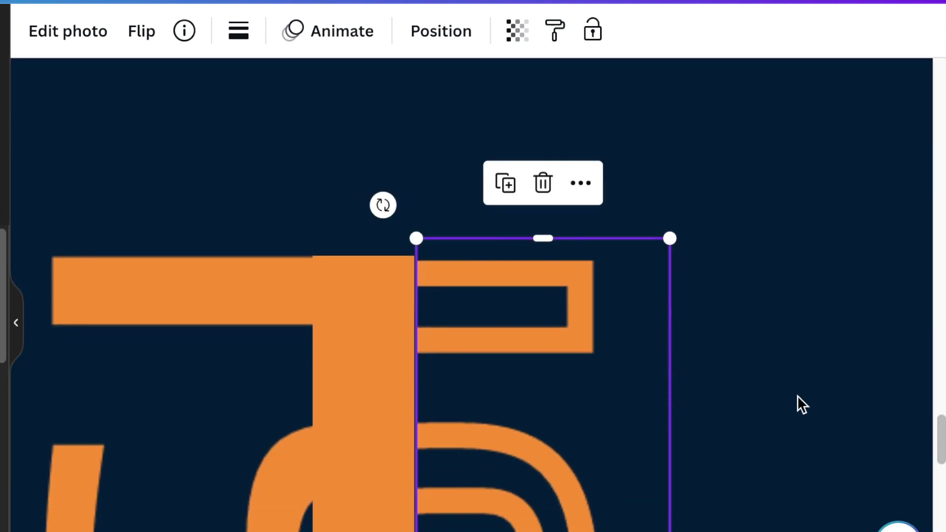
{"action": "left_click_drag", "start_coordinate": [516, 309], "coordinate": [515, 305]}
{"action": "left_click", "coordinate": [382, 359]}
{"action": "left_click", "coordinate": [617, 339]}
{"action": "left_click_drag", "start_coordinate": [626, 326], "coordinate": [620, 327]}
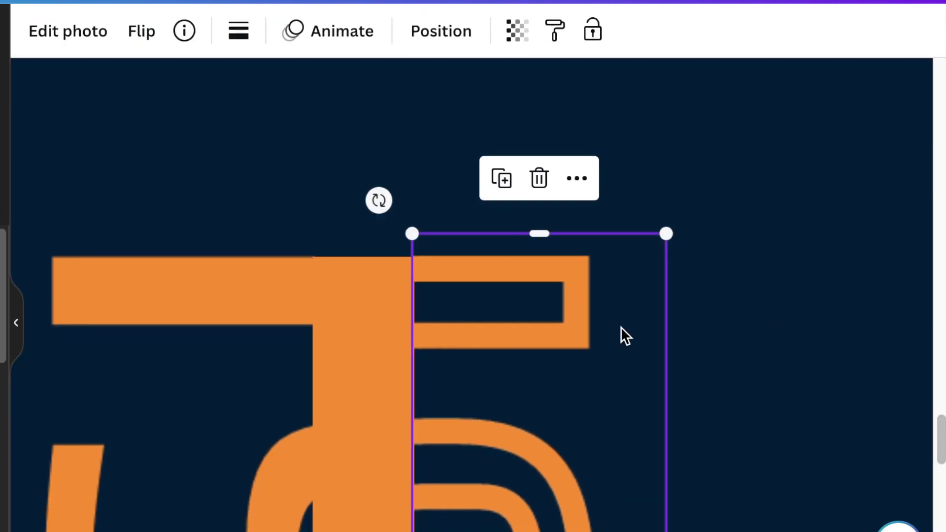
{"action": "left_click_drag", "start_coordinate": [667, 234], "coordinate": [667, 233]}
- Adjust the lower end of the bar so it meets the foot of the solid A
{"action": "left_click", "coordinate": [161, 300]}
{"action": "left_click_drag", "start_coordinate": [941, 439], "coordinate": [941, 512]}
{"action": "left_click", "coordinate": [365, 394]}
{"action": "left_click_drag", "start_coordinate": [366, 463], "coordinate": [367, 423]}
{"action": "scroll", "coordinate": [654, 341], "scroll_direction": "down", "scroll_amount": 5}
{"action": "left_click", "coordinate": [655, 341]}
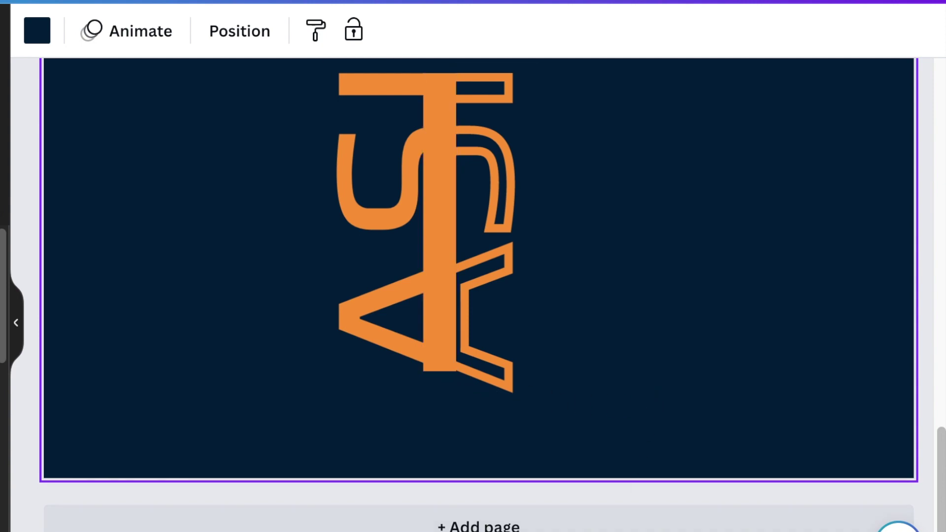
- Add a second rectangle, shrink it, tilt it clockwise to the slope of the A and place it under the bar's lower end
{"action": "scroll", "coordinate": [463, 242], "scroll_direction": "up", "scroll_amount": 4}
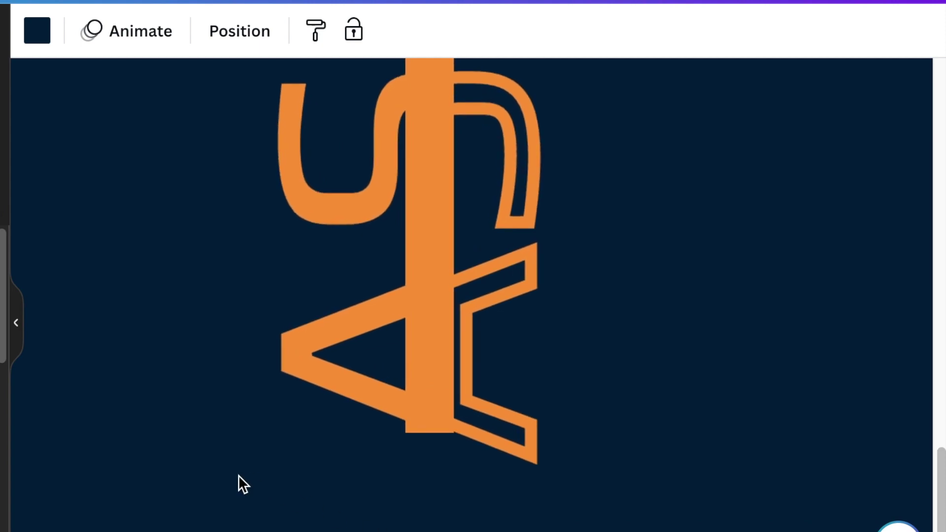
{"action": "key", "text": "r"}
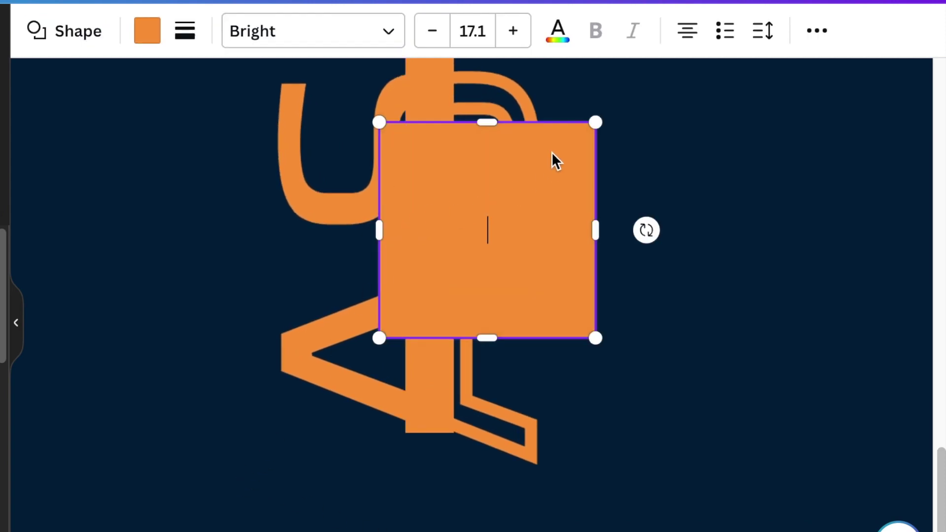
{"action": "left_click_drag", "start_coordinate": [595, 119], "coordinate": [512, 283]}
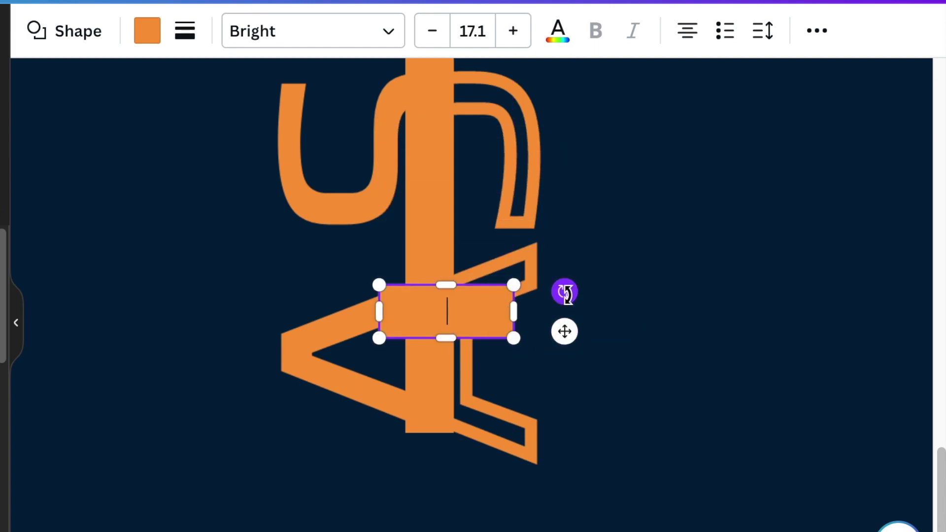
{"action": "left_click_drag", "start_coordinate": [566, 294], "coordinate": [558, 332]}
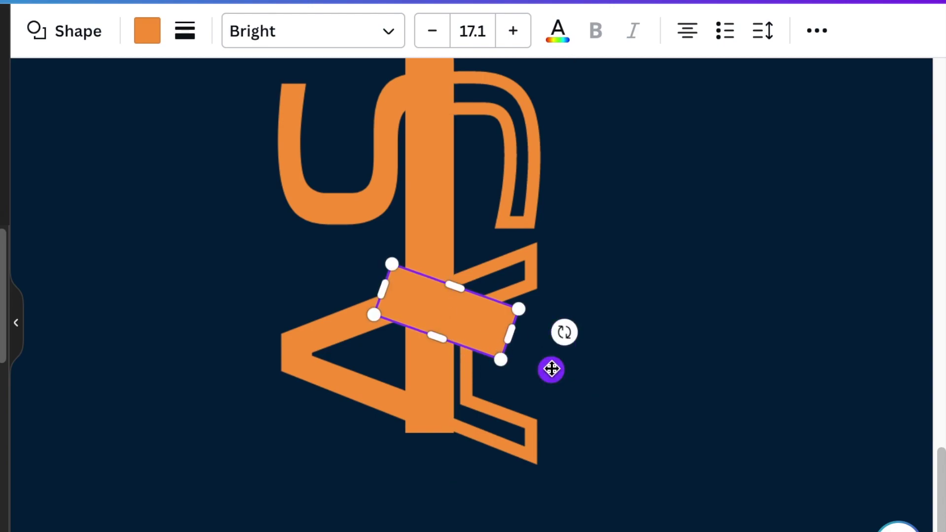
{"action": "left_click_drag", "start_coordinate": [552, 369], "coordinate": [527, 508]}
- Fine-tune the small rectangle's tilt and recolour it in the navy of the background to mask the bar's protruding end
{"action": "scroll", "coordinate": [462, 241], "scroll_direction": "up", "scroll_amount": 3}
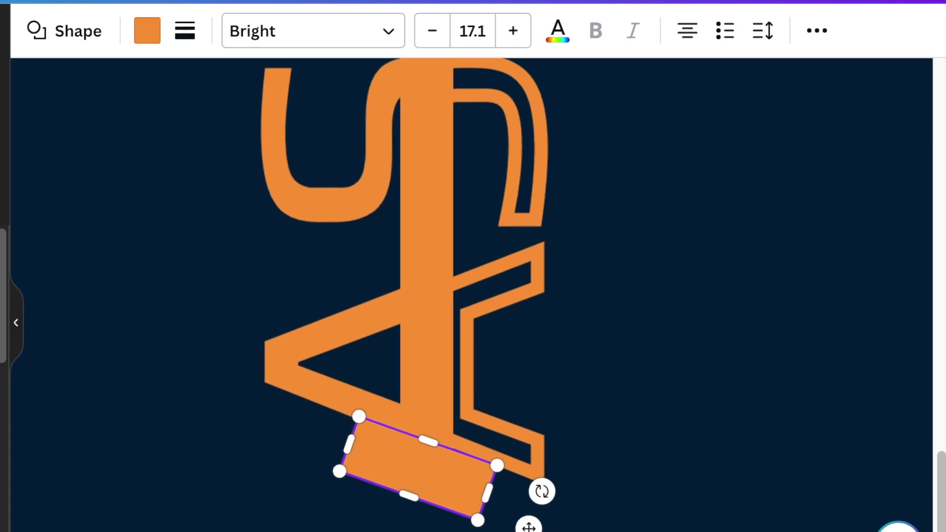
{"action": "left_click_drag", "start_coordinate": [940, 480], "coordinate": [941, 495]}
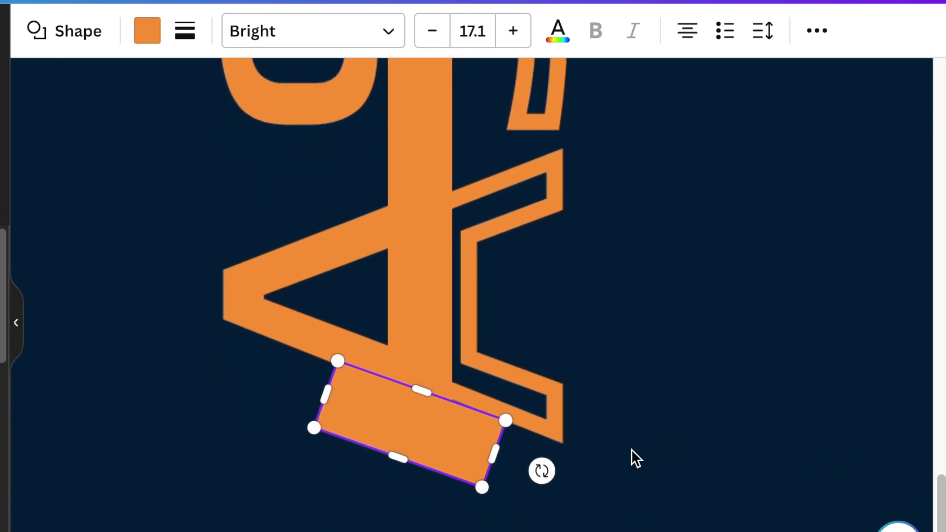
{"action": "left_click_drag", "start_coordinate": [542, 470], "coordinate": [544, 465]}
{"action": "left_click", "coordinate": [422, 445]}
{"action": "left_click", "coordinate": [477, 481]}
{"action": "left_click_drag", "start_coordinate": [443, 440], "coordinate": [446, 448]}
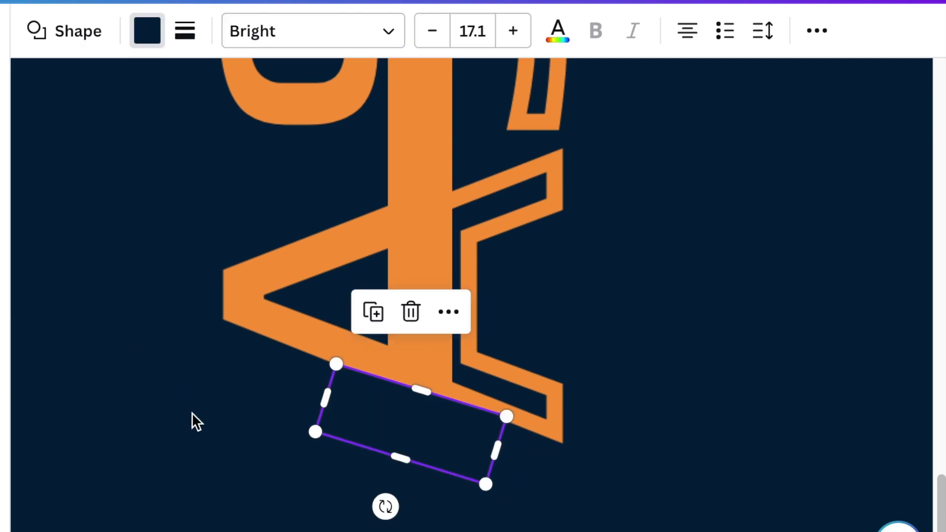
- Nudge the navy mask up and trim its upper edge so it follows the slanted lower edge of the solid A
{"action": "left_click", "coordinate": [197, 418]}
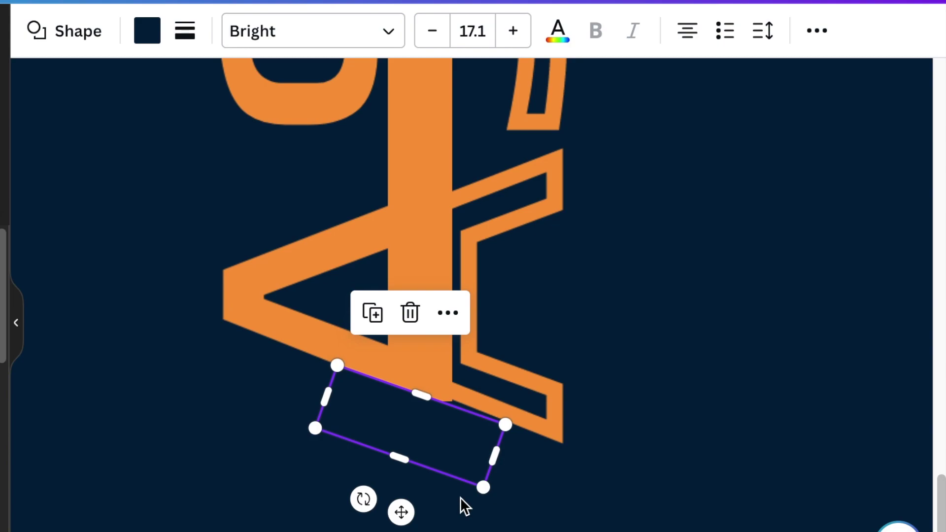
{"action": "key", "text": "Up"}
{"action": "key", "text": "Up"}
{"action": "key", "text": "Up"}
{"action": "left_click", "coordinate": [401, 407]}
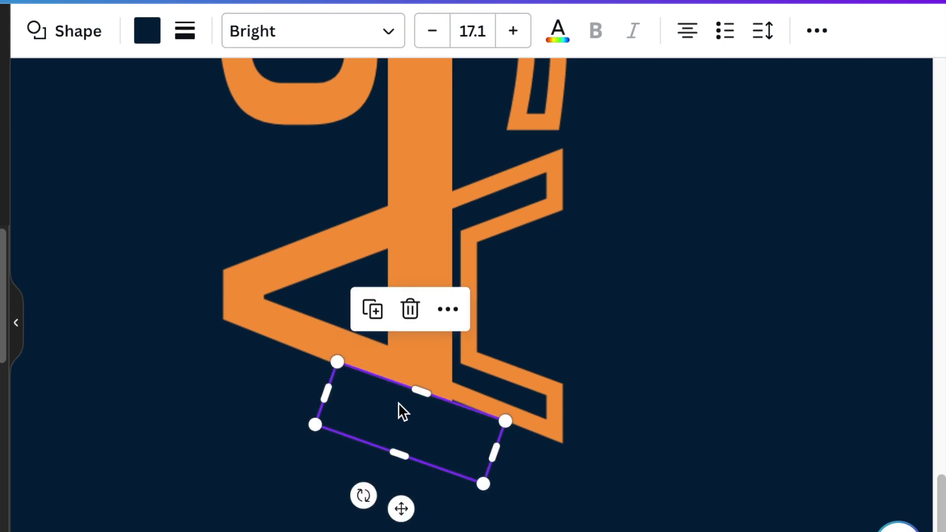
{"action": "left_click_drag", "start_coordinate": [418, 391], "coordinate": [420, 394]}
- Enlarge the hollow lettering slightly and fine-tune the navy mask so both A halves share one continuous slanted lower edge
{"action": "left_click", "coordinate": [558, 453]}
{"action": "left_click_drag", "start_coordinate": [549, 468], "coordinate": [549, 483]}
{"action": "left_click_drag", "start_coordinate": [613, 483], "coordinate": [615, 491]}
{"action": "left_click", "coordinate": [456, 448]}
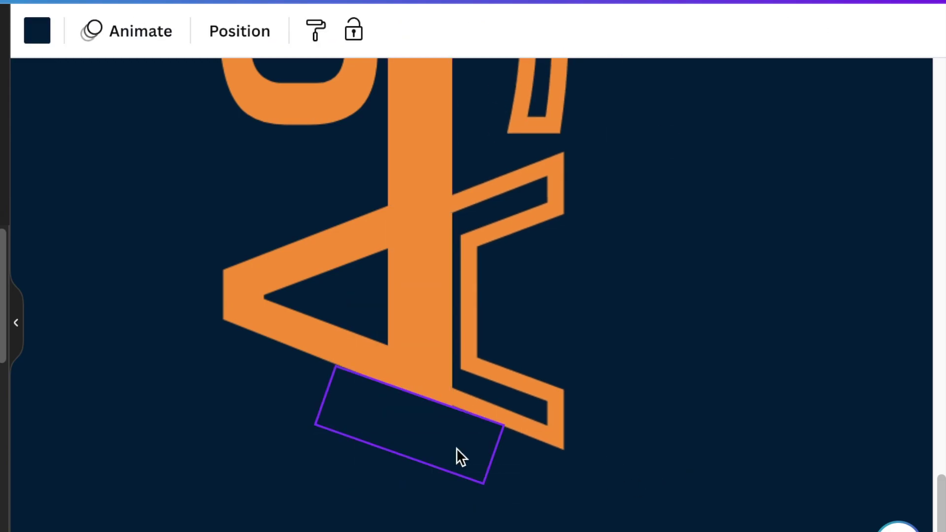
{"action": "left_click", "coordinate": [456, 448]}
{"action": "left_click_drag", "start_coordinate": [373, 482], "coordinate": [358, 499]}
{"action": "left_click", "coordinate": [556, 434]}
{"action": "left_click_drag", "start_coordinate": [614, 477], "coordinate": [615, 479]}
{"action": "left_click", "coordinate": [745, 381]}
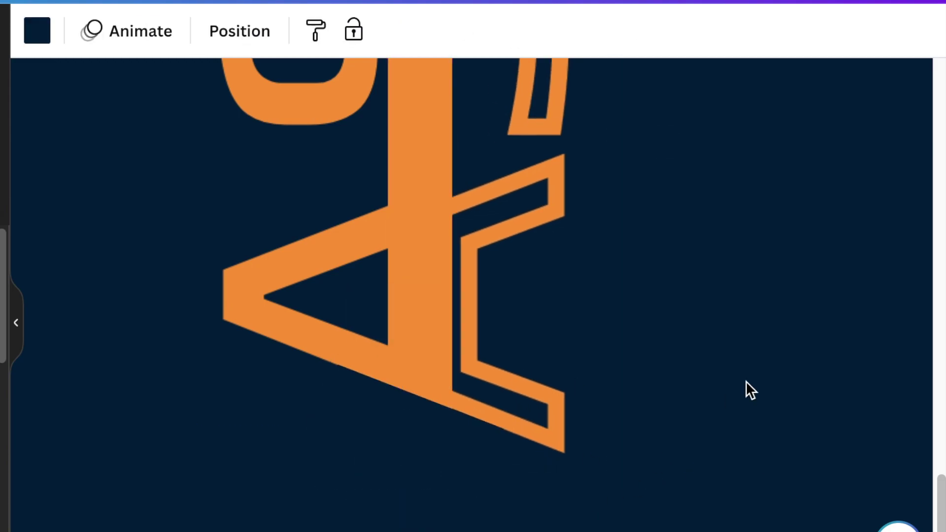
- Add a text box rotated vertically along the bar and set its font to Play and its colour to navy
{"action": "scroll", "coordinate": [472, 295], "scroll_direction": "down", "scroll_amount": 5}
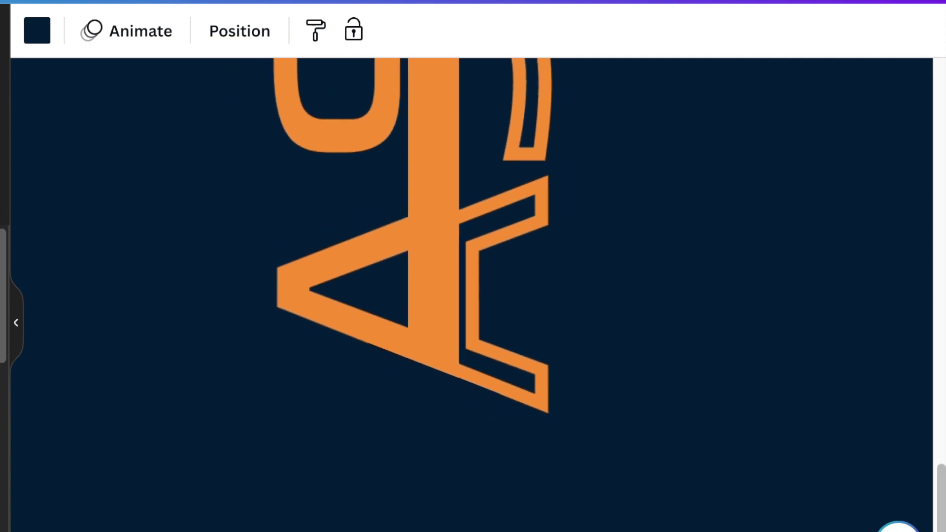
{"action": "scroll", "coordinate": [587, 177], "scroll_direction": "down", "scroll_amount": 2}
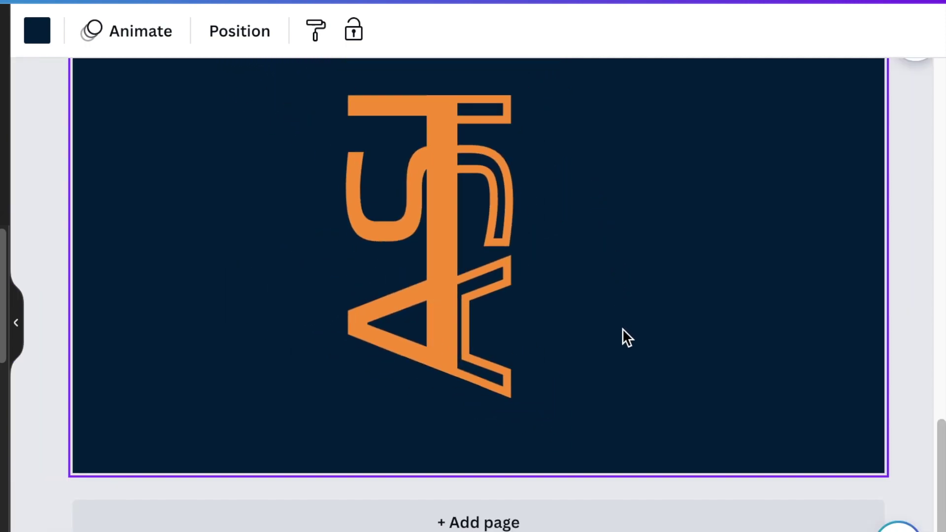
{"action": "scroll", "coordinate": [939, 486], "scroll_direction": "up", "scroll_amount": 2}
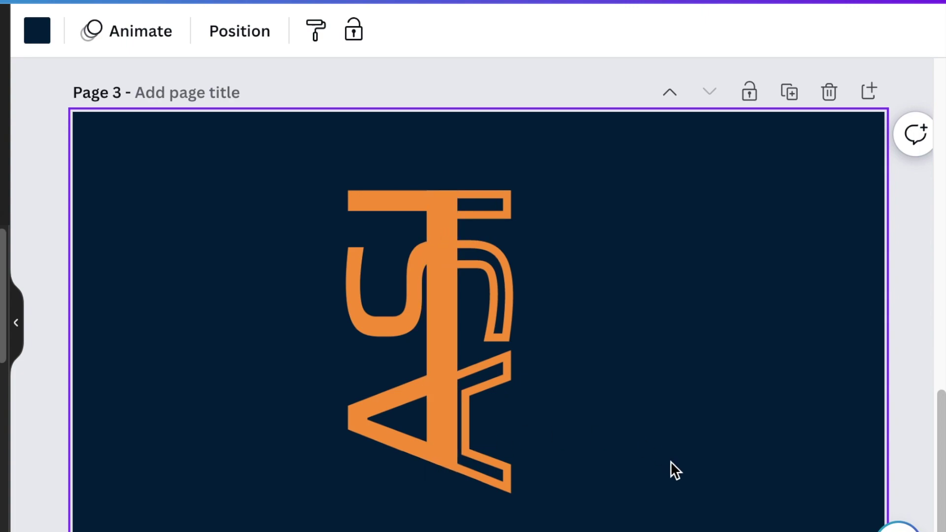
{"action": "key", "text": "t"}
{"action": "left_click_drag", "start_coordinate": [458, 400], "coordinate": [538, 361]}
{"action": "left_click_drag", "start_coordinate": [469, 303], "coordinate": [436, 306]}
{"action": "left_click", "coordinate": [111, 30]}
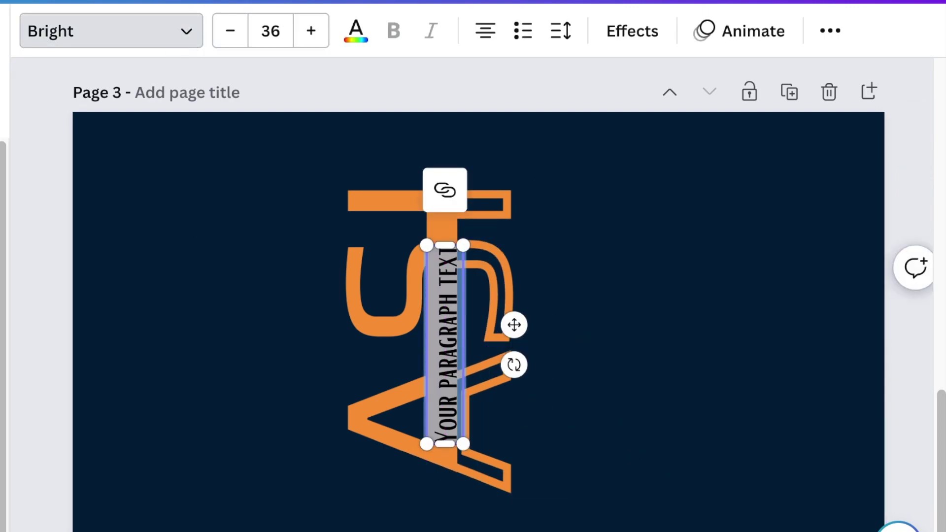
{"action": "left_click", "coordinate": [356, 31]}
- Enter AMA SIGN IDEAS as bold text and lengthen the text box so it fits on one line inside the bar
{"action": "type", "text": "AMA"}
{"action": "key", "text": "BackSpace"}
{"action": "type", "text": "SIGN IDEAS"}
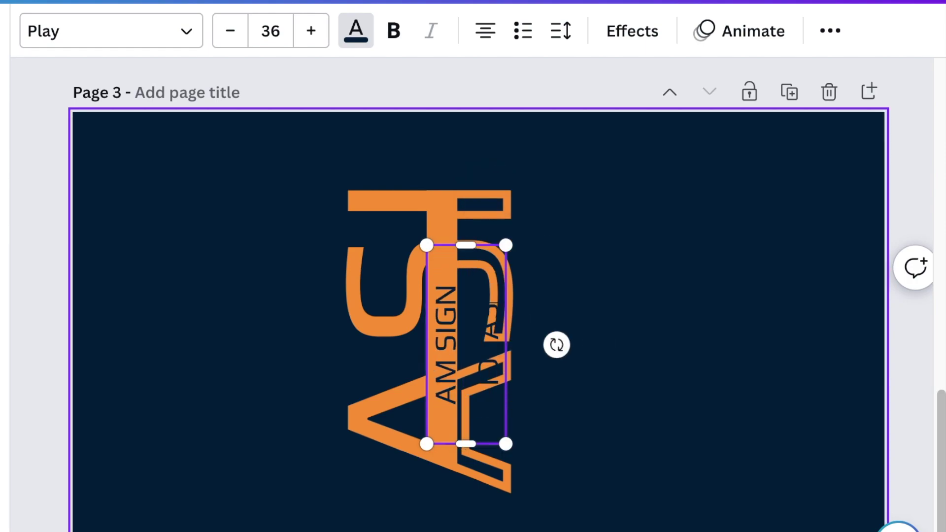
{"action": "left_click_drag", "start_coordinate": [445, 245], "coordinate": [445, 191]}
{"action": "left_click", "coordinate": [703, 371]}
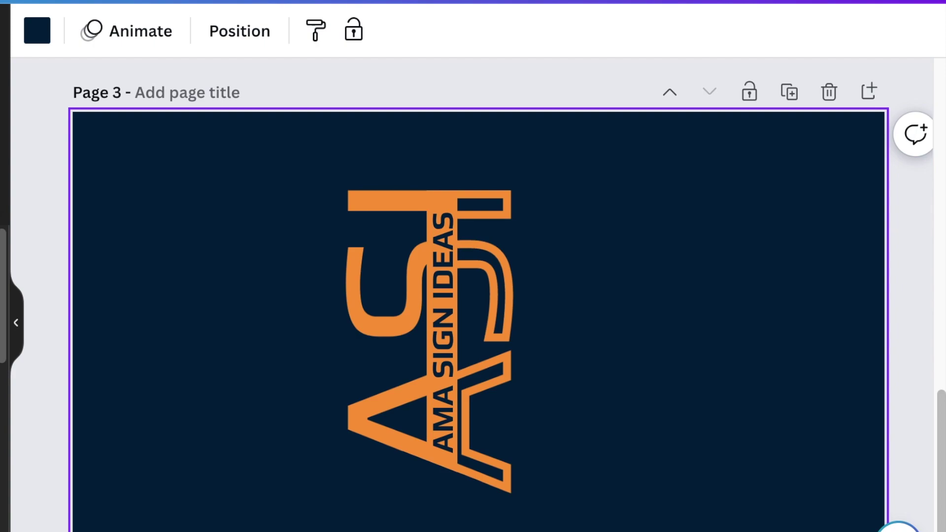
- Add a horizontal line just above the lettering and colour it orange
{"action": "key", "text": "l"}
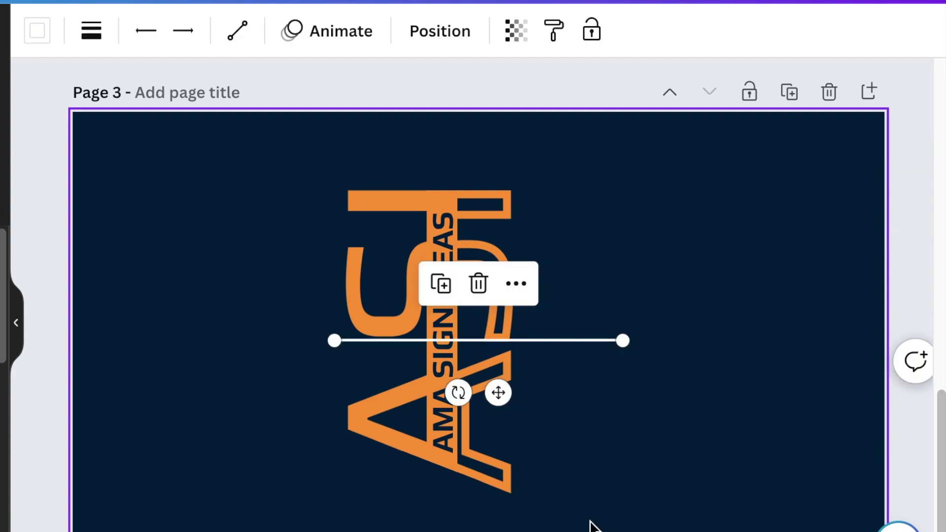
{"action": "left_click_drag", "start_coordinate": [498, 393], "coordinate": [451, 229]}
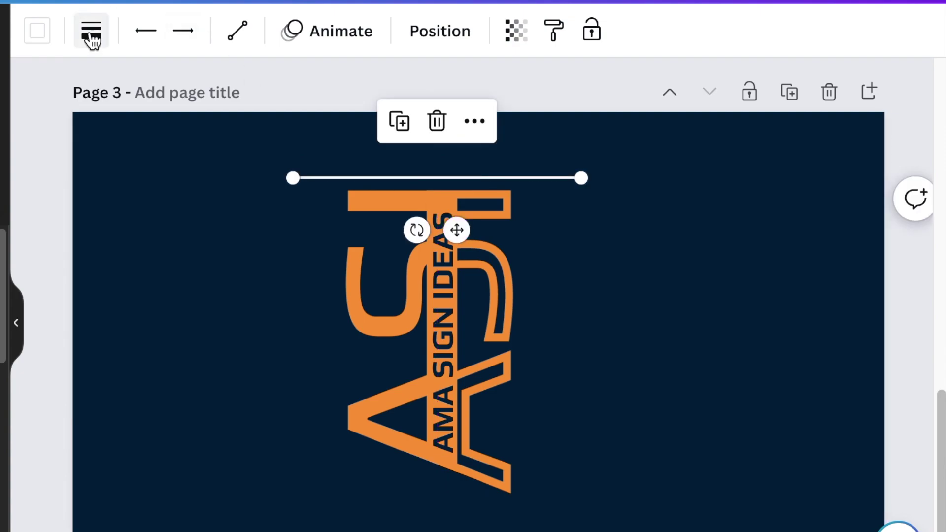
{"action": "left_click", "coordinate": [36, 41]}
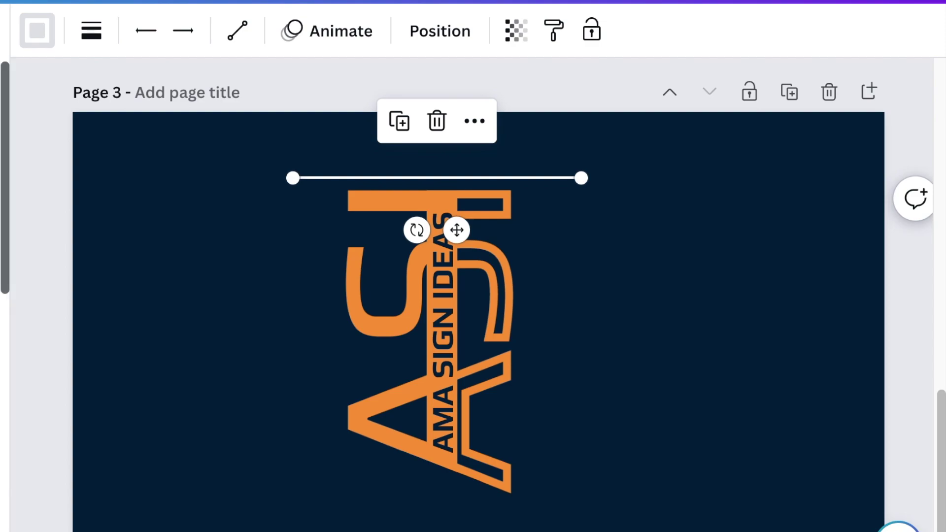
{"action": "scroll", "coordinate": [472, 295], "scroll_direction": "down", "scroll_amount": 1}
- Use copies of the orange line as the lower edge and the two vertical sides of a frame around the lettering
{"action": "scroll", "coordinate": [471, 275], "scroll_direction": "up", "scroll_amount": 4}
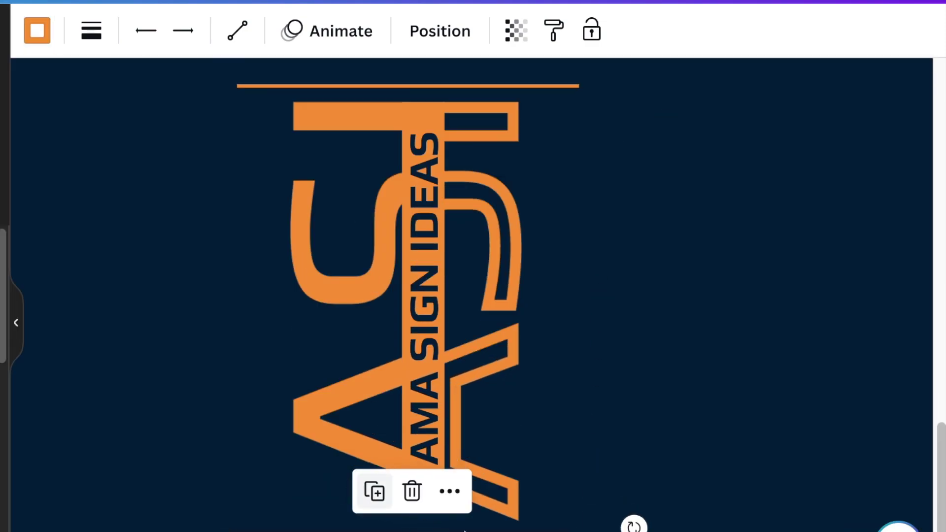
{"action": "left_click_drag", "start_coordinate": [634, 522], "coordinate": [285, 352]}
{"action": "left_click_drag", "start_coordinate": [236, 201], "coordinate": [236, 87]}
{"action": "left_click", "coordinate": [228, 226]}
{"action": "left_click", "coordinate": [233, 226]}
{"action": "scroll", "coordinate": [232, 226], "scroll_direction": "up", "scroll_amount": 3}
{"action": "left_click_drag", "start_coordinate": [235, 255], "coordinate": [578, 285]}
{"action": "scroll", "coordinate": [228, 255], "scroll_direction": "down", "scroll_amount": 3}
- Adjust the line ends at the frame's lower corners so they meet, and select all parts of the framed logo
{"action": "left_click", "coordinate": [646, 382]}
{"action": "scroll", "coordinate": [645, 382], "scroll_direction": "up", "scroll_amount": 2}
{"action": "scroll", "coordinate": [845, 316], "scroll_direction": "down", "scroll_amount": 2}
{"action": "left_click", "coordinate": [557, 531]}
{"action": "left_click_drag", "start_coordinate": [570, 531], "coordinate": [579, 531]}
{"action": "left_click", "coordinate": [651, 531]}
{"action": "scroll", "coordinate": [651, 530], "scroll_direction": "down", "scroll_amount": 3}
{"action": "left_click_drag", "start_coordinate": [60, 139], "coordinate": [725, 469]}
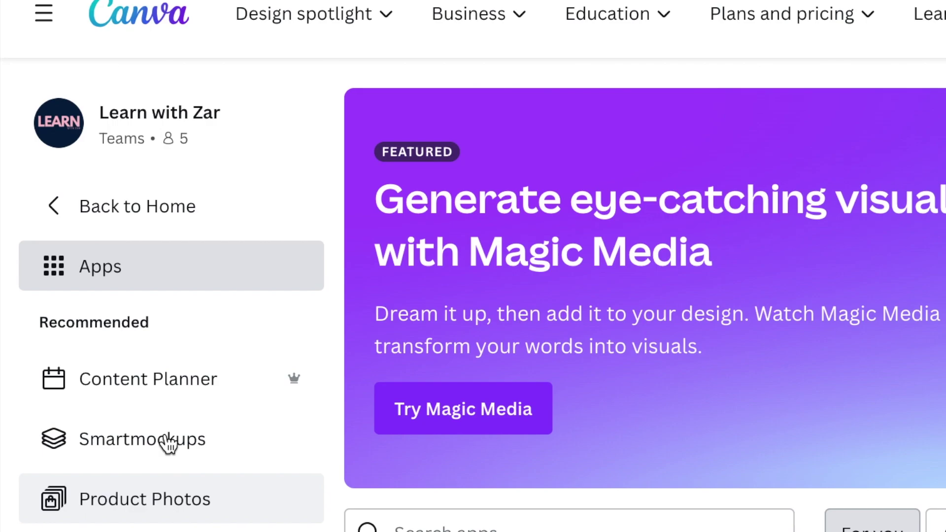
- Open Smartmockups and choose the recently used T-shirt mockup of the man with a backpack
{"action": "left_click", "coordinate": [168, 442]}
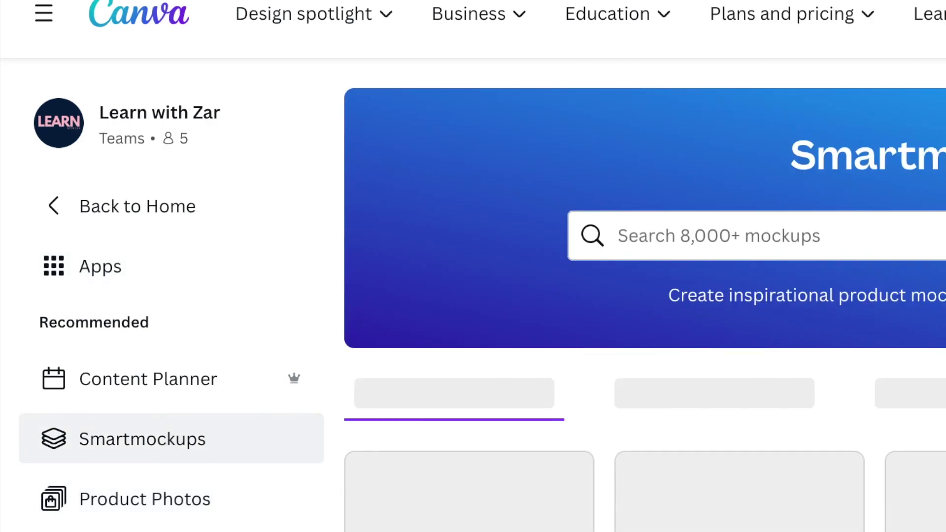
{"action": "scroll", "coordinate": [640, 296], "scroll_direction": "down", "scroll_amount": 6}
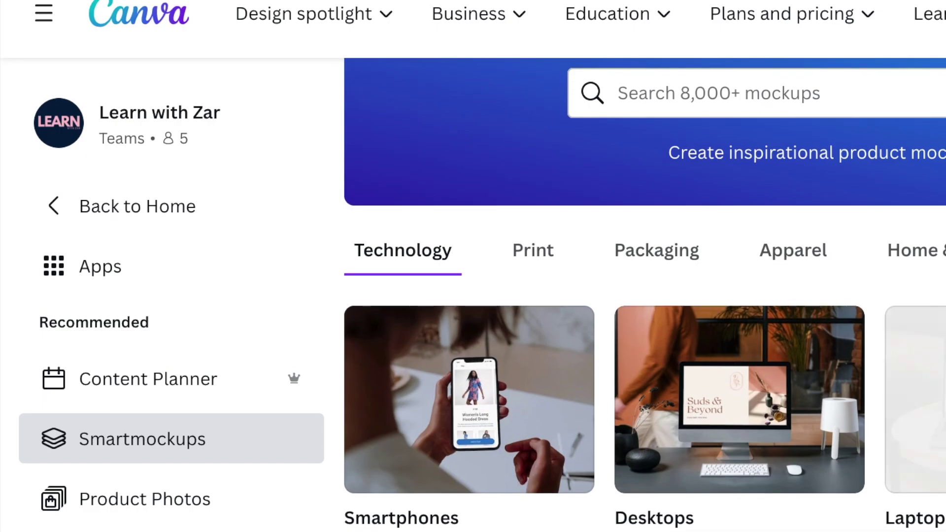
{"action": "scroll", "coordinate": [507, 518], "scroll_direction": "down", "scroll_amount": 4}
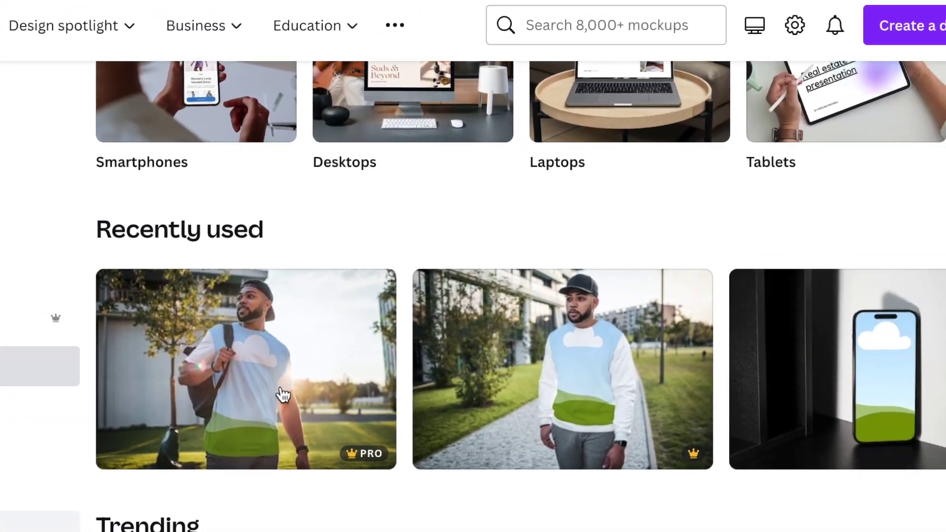
{"action": "left_click", "coordinate": [283, 395]}
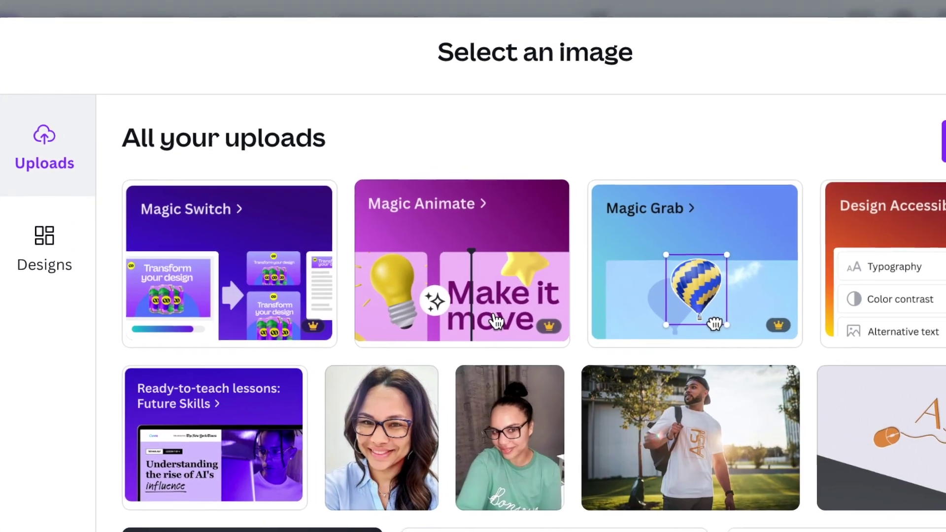
- Place the uploaded framed ASI logo with a transparent background on the T-shirt mockup
{"action": "scroll", "coordinate": [462, 380], "scroll_direction": "down", "scroll_amount": 5}
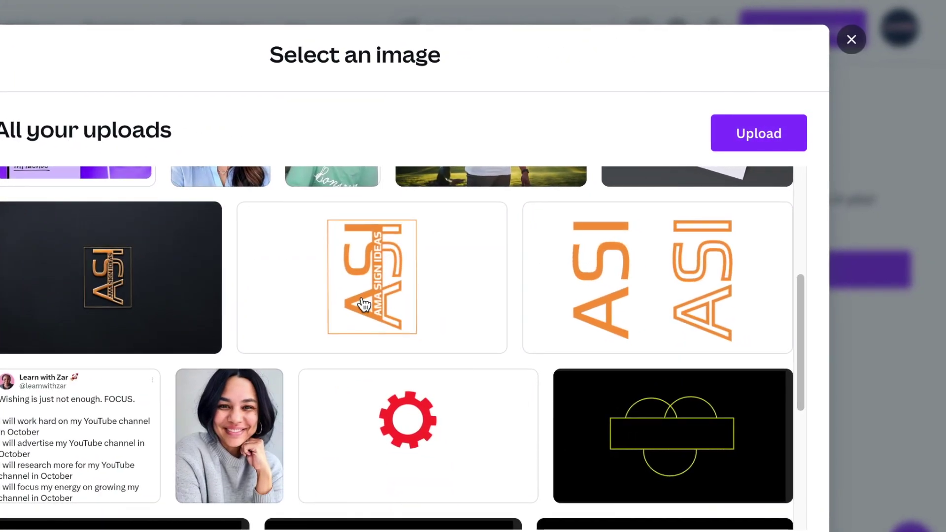
{"action": "left_click", "coordinate": [364, 304]}
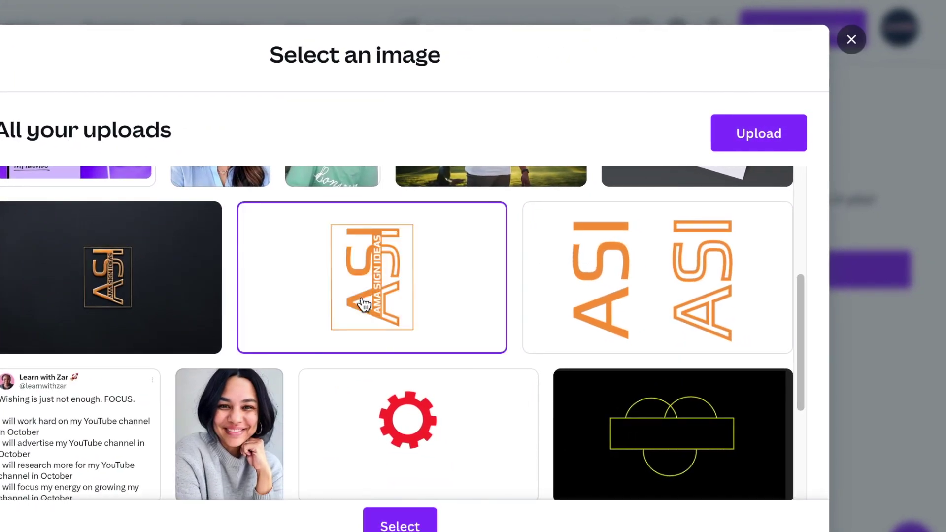
{"action": "left_click", "coordinate": [402, 526]}
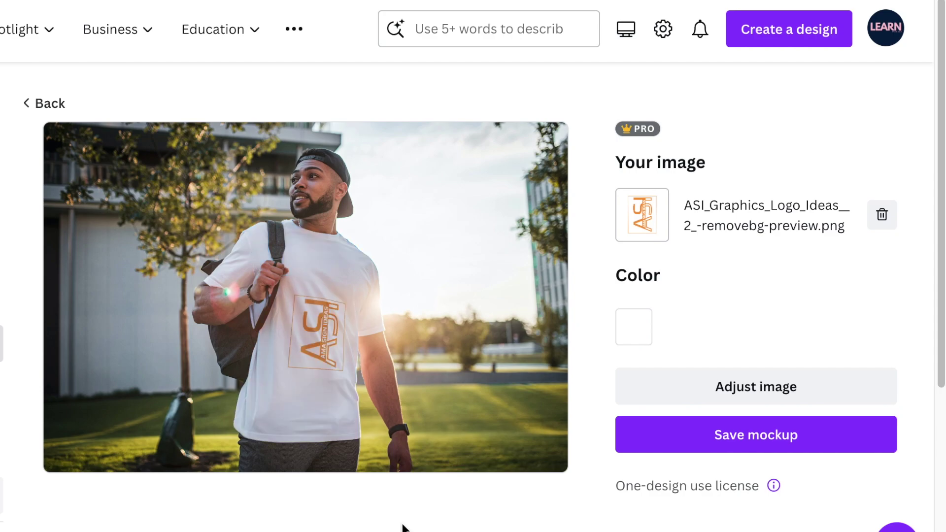
- Move the logo higher onto the chest of the T-shirt and save the mockup
{"action": "left_click", "coordinate": [769, 395]}
{"action": "left_click_drag", "start_coordinate": [394, 391], "coordinate": [393, 333]}
{"action": "key", "text": "Return"}
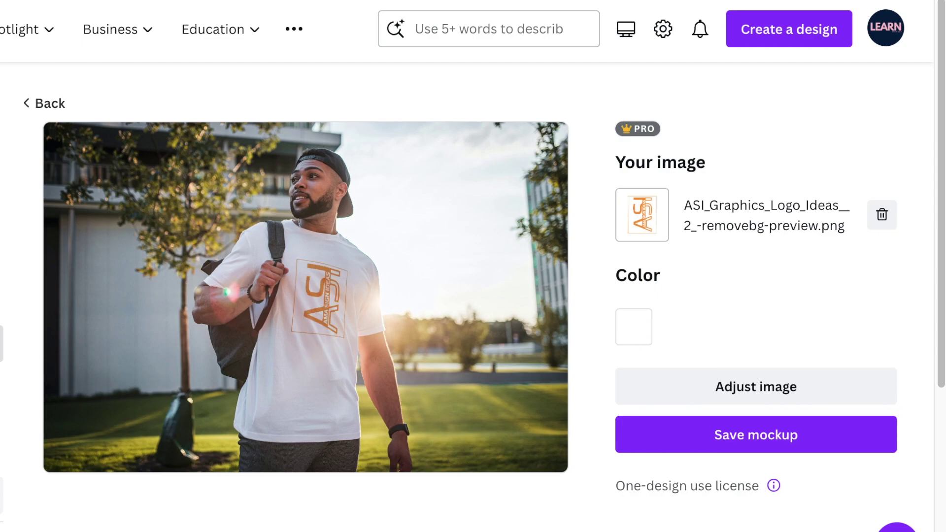
{"action": "left_click", "coordinate": [755, 439]}
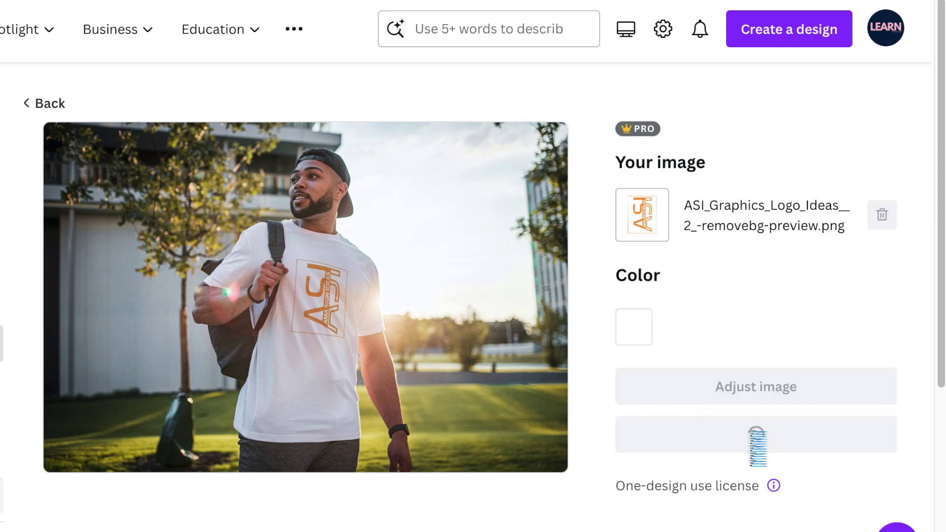